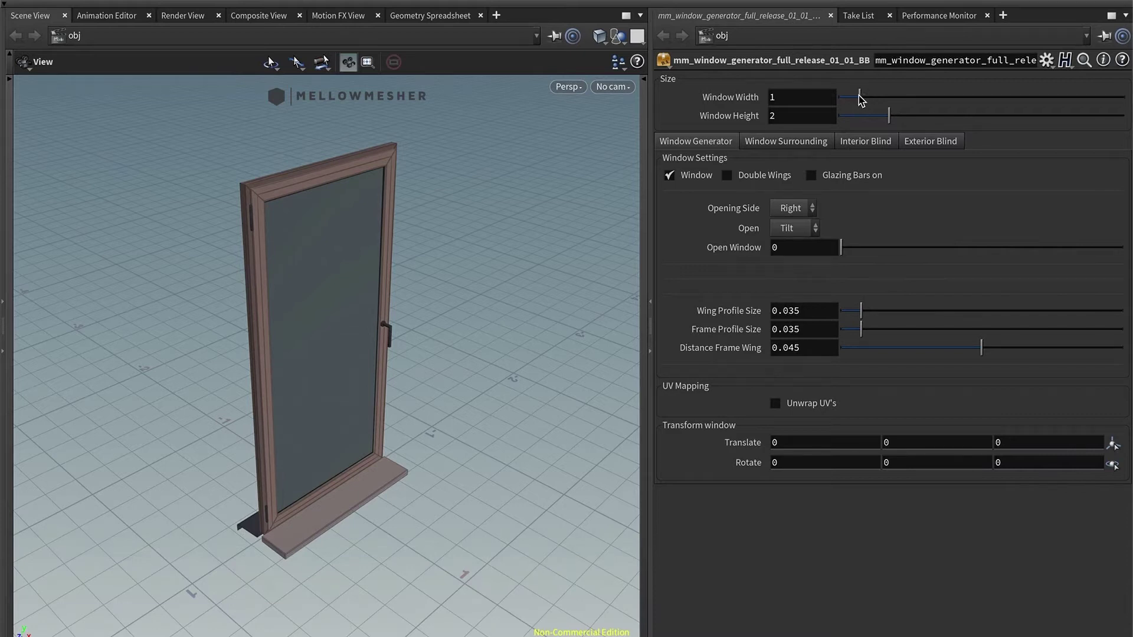
Resize the window to a width of about 1.57 and a height of about 1.12.
left_click_drag(885, 93, 872, 115)
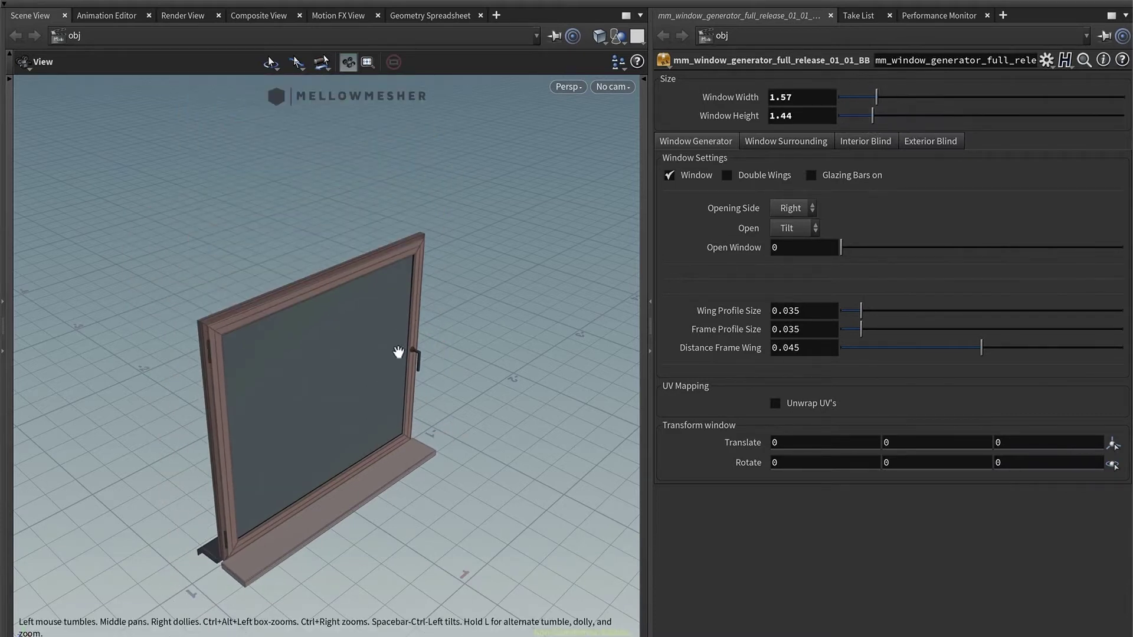
left_click_drag(398, 354, 354, 325)
middle_click_drag(377, 381, 398, 333)
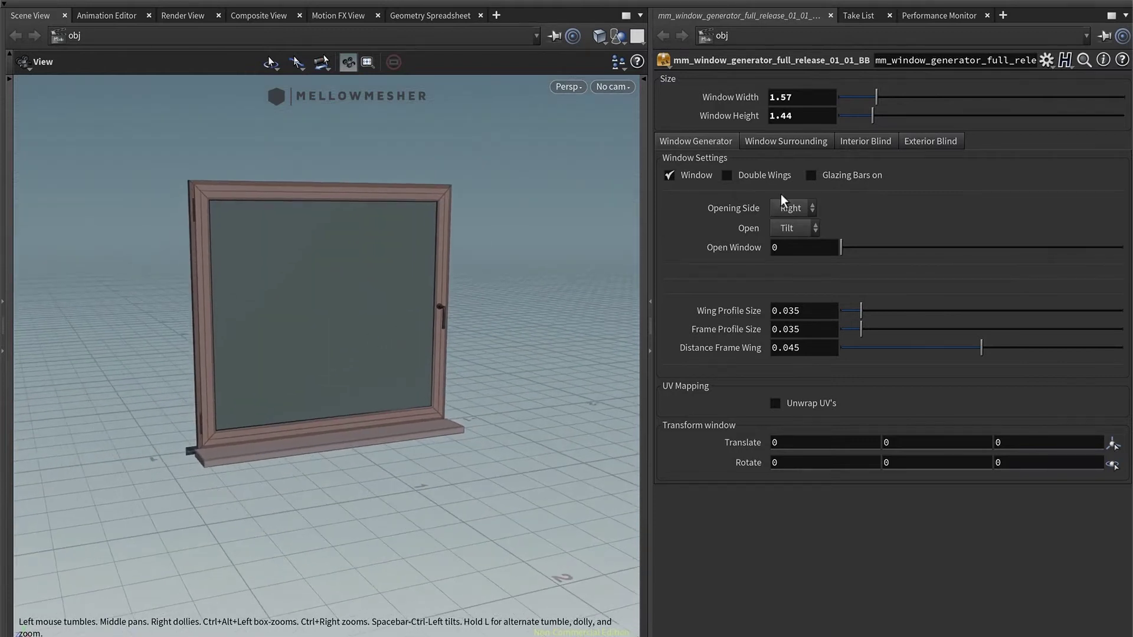
left_click_drag(881, 94, 862, 112)
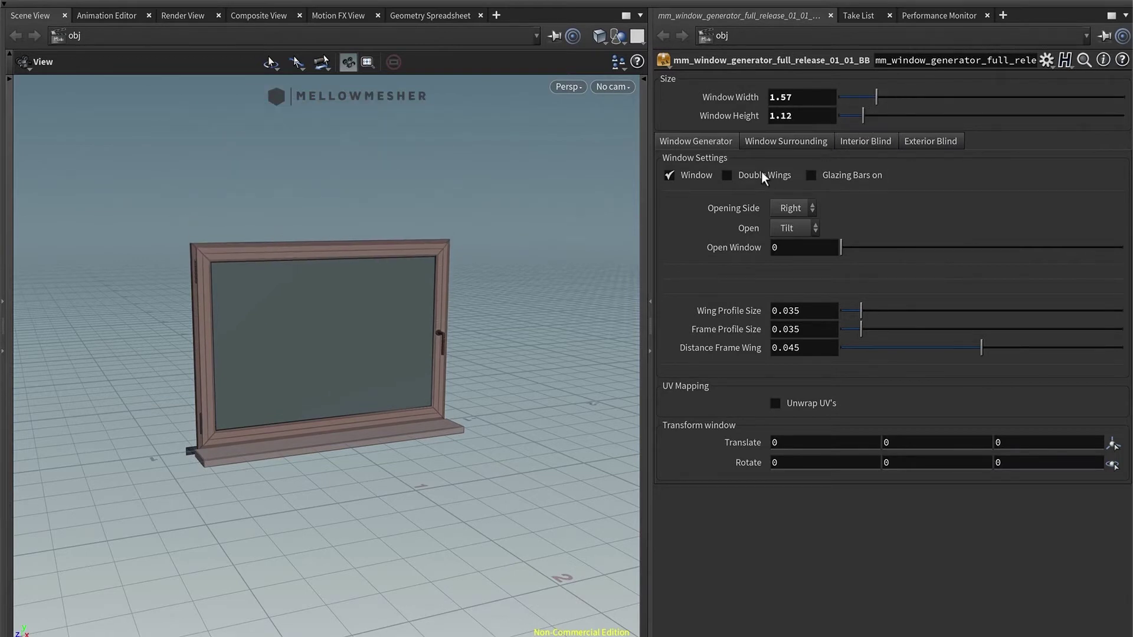
Split the window into double wings and shift the vertical division's middle position to about -0.063.
left_click(687, 170)
left_click(688, 171)
left_click(751, 175)
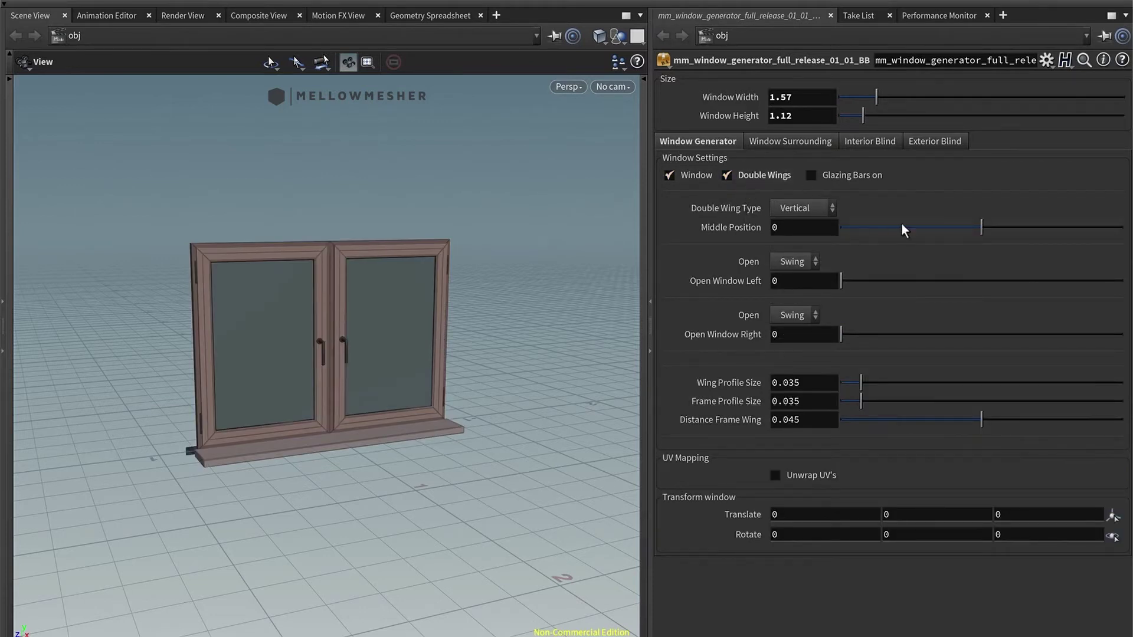
left_click_drag(986, 228, 973, 227)
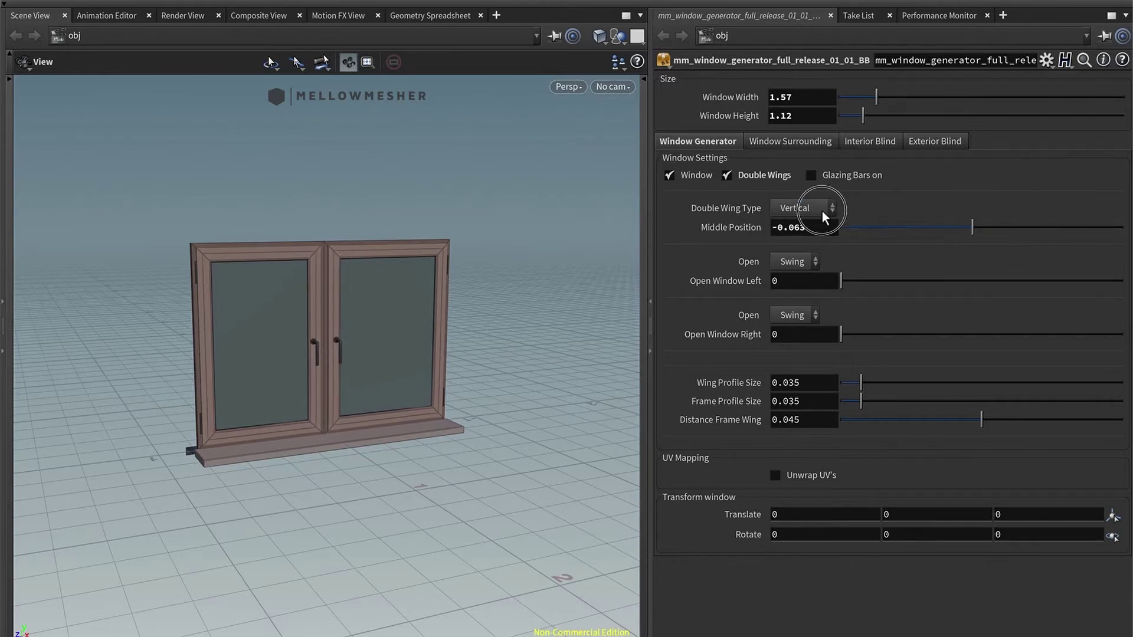
Change the double wing type to Horizontal and set the middle position to about -0.304.
left_click(823, 211)
left_click(814, 246)
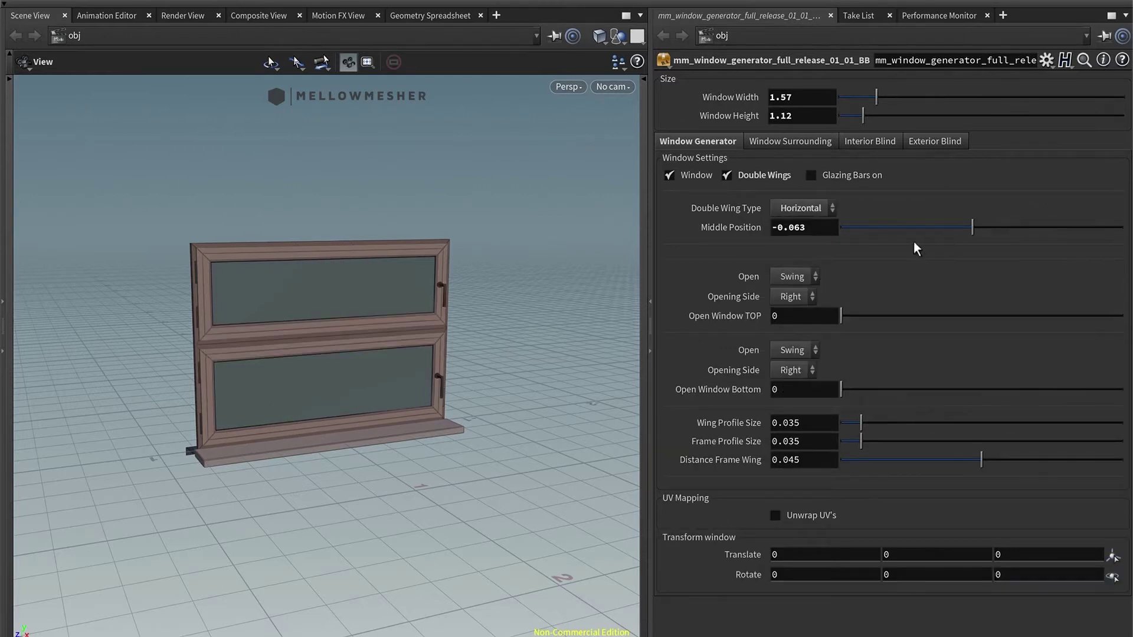
left_click(875, 226)
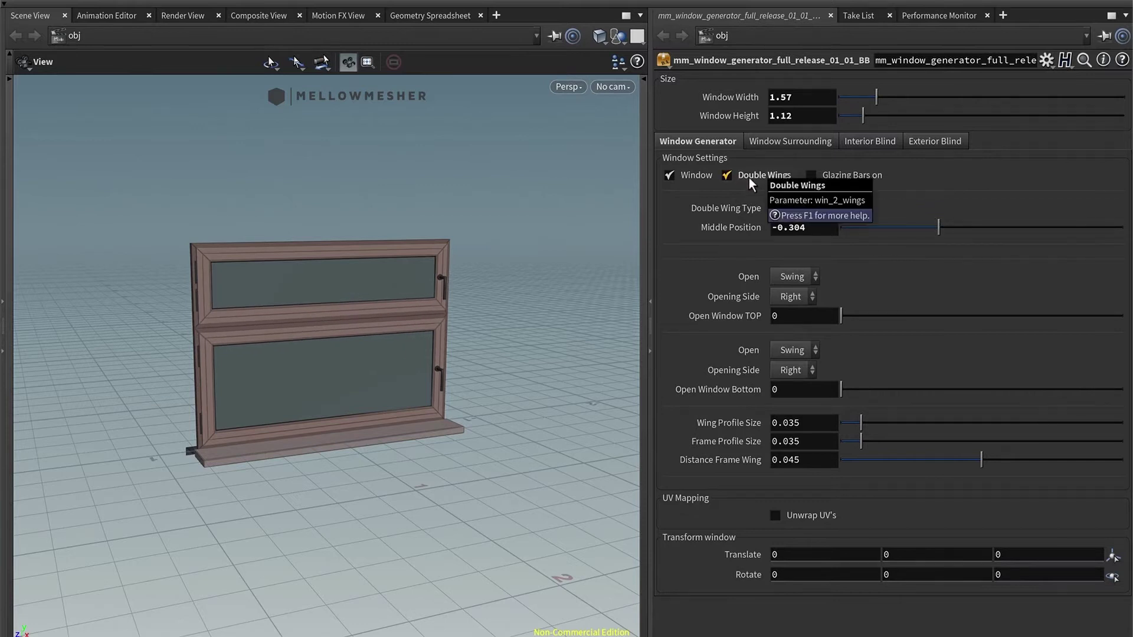
Try out the swing opening of the top and bottom wings, setting the top wing to about 0.126.
left_click_drag(852, 313, 947, 304)
left_click_drag(853, 385, 560, 416)
left_click(876, 316)
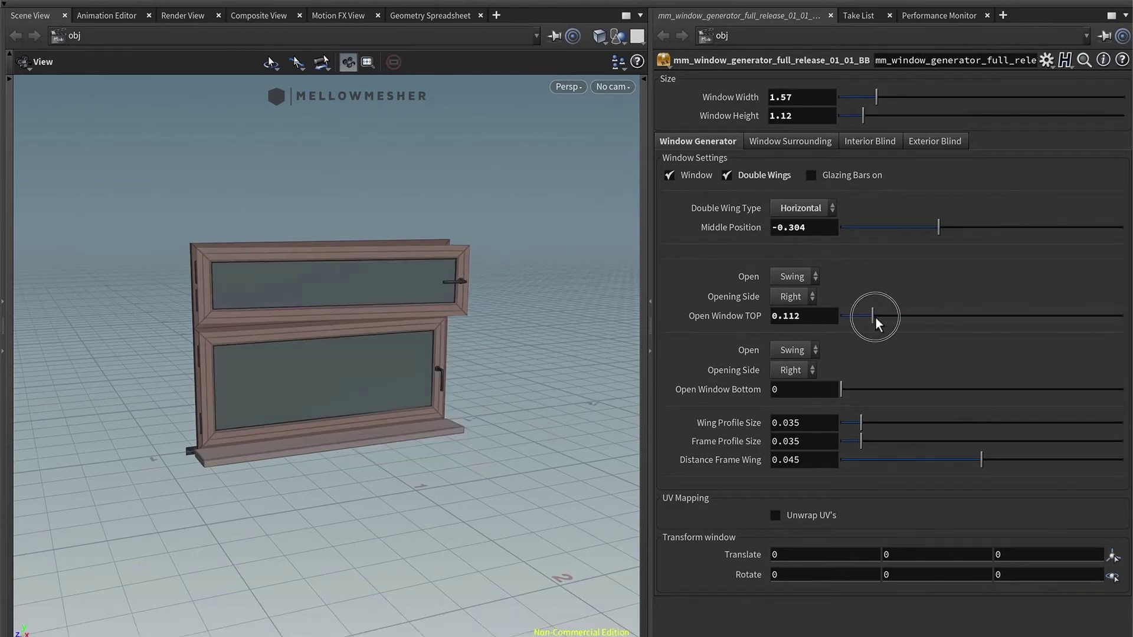
Switch the top wing's opening mode to Tilt with an opening of about 0.219, and test the bottom wing's opening.
left_click(790, 277)
left_click(788, 296)
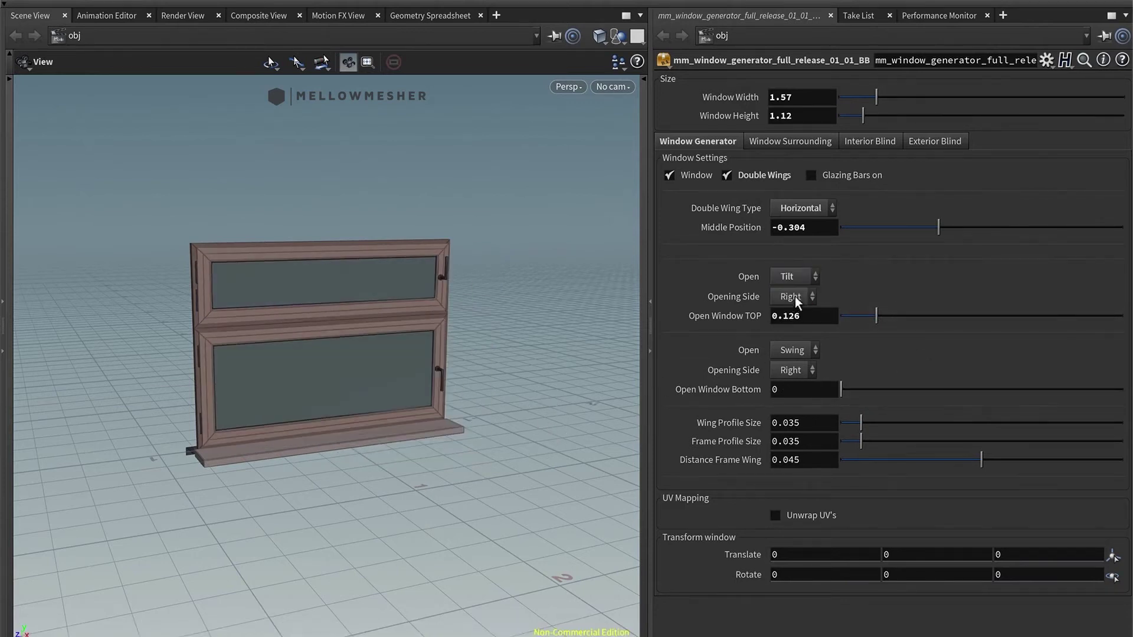
left_click_drag(928, 316, 949, 317)
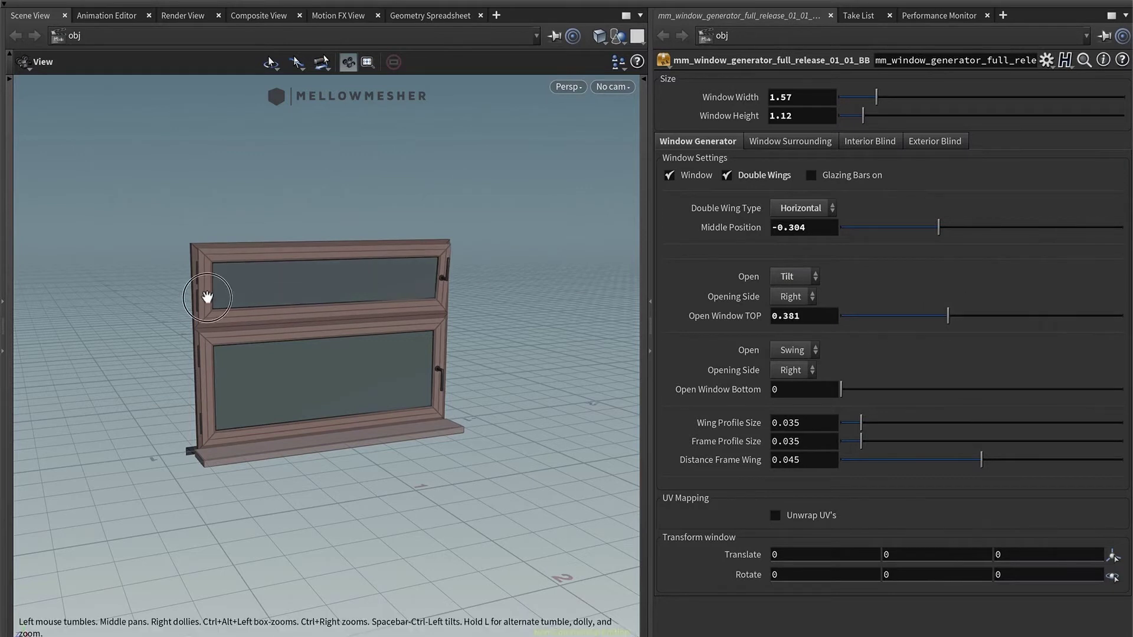
left_click_drag(207, 298, 325, 286)
left_click_drag(936, 310, 1008, 316)
left_click_drag(247, 272, 378, 283, "alt")
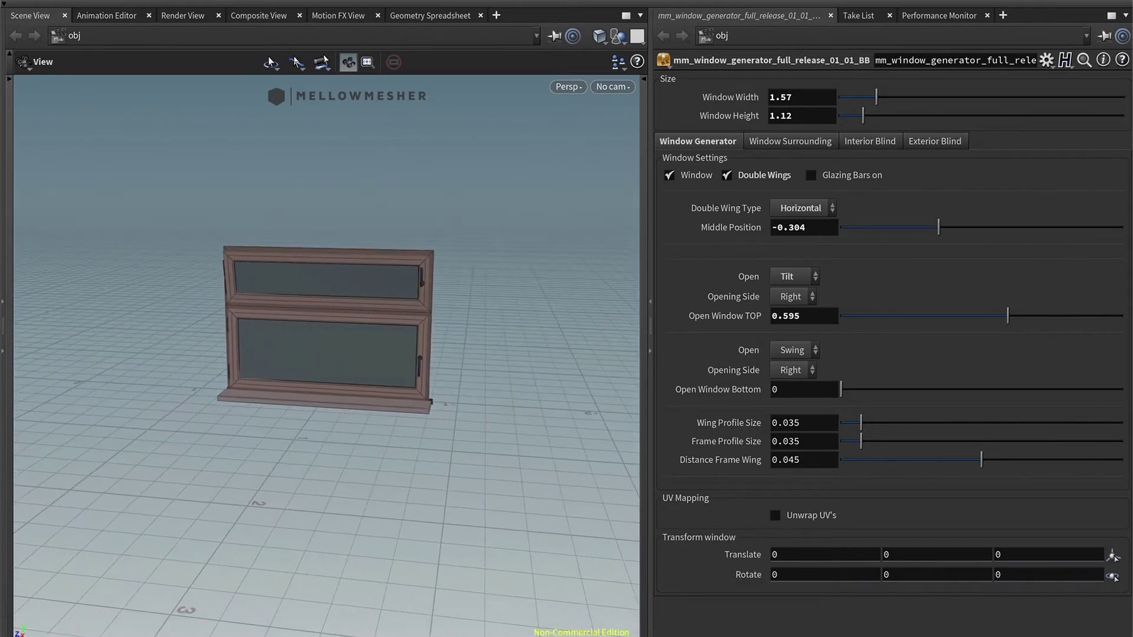
right_click_drag(416, 288, 536, 253)
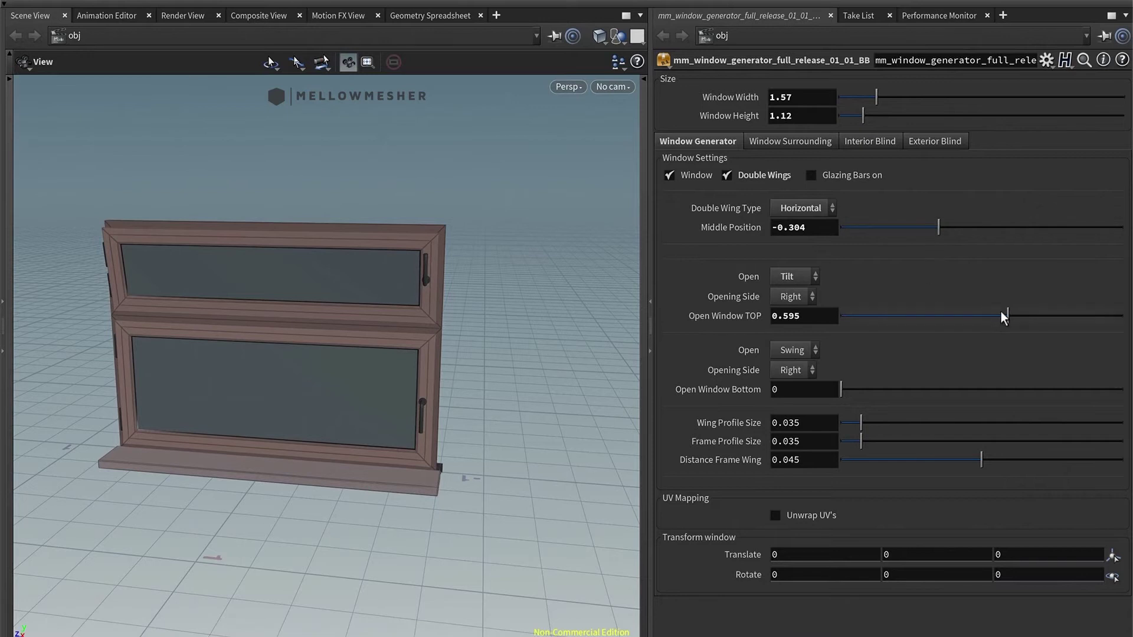
left_click_drag(1000, 315, 902, 334)
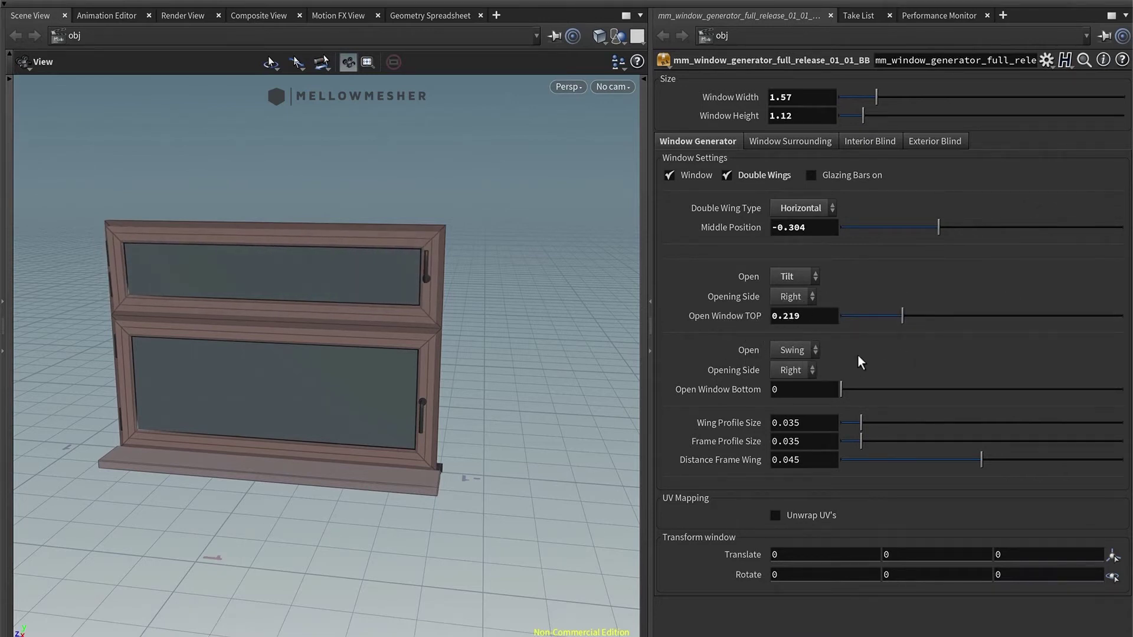
left_click_drag(844, 388, 791, 384)
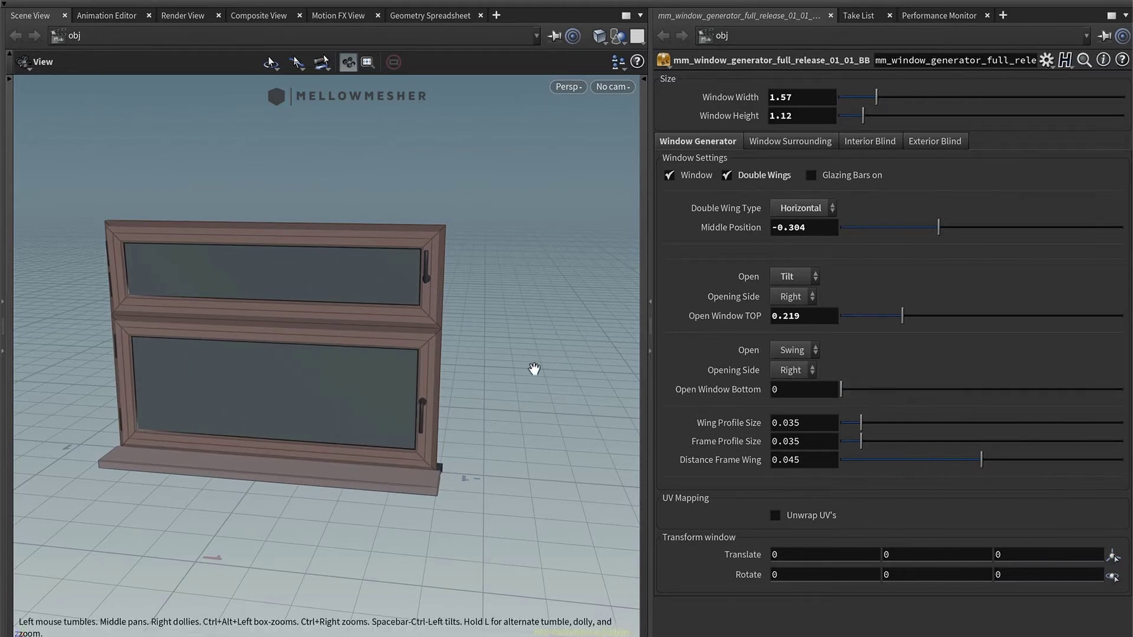
Thicken the profiles to a wing profile size of about 0.05003 and a frame profile size of about 0.05081.
left_click_drag(375, 392, 528, 320)
left_click_drag(149, 370, 361, 311)
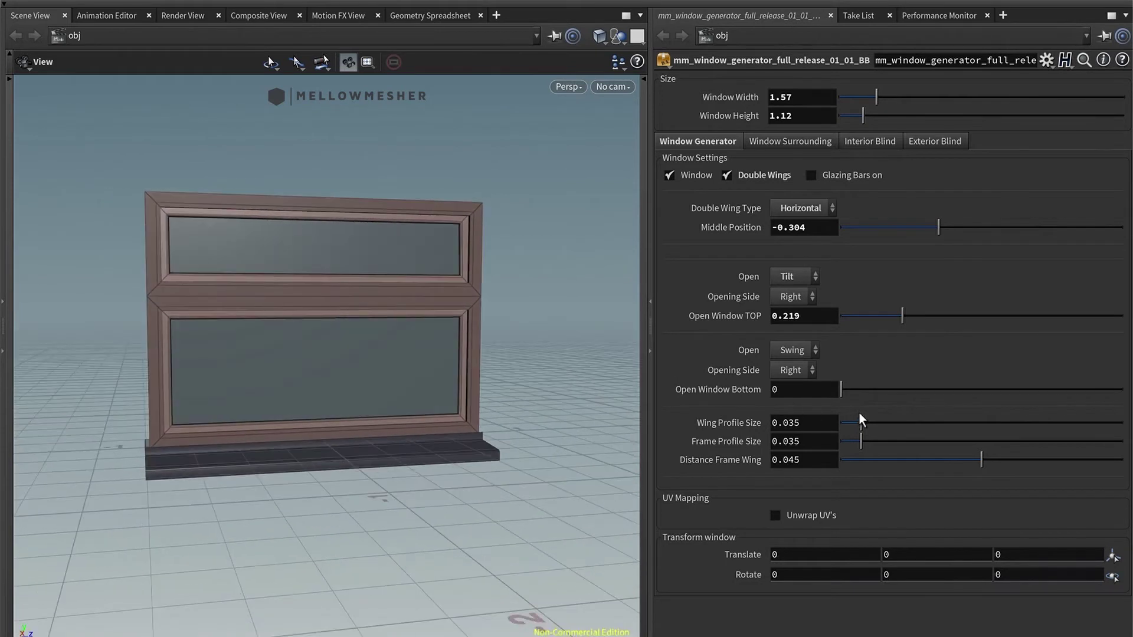
left_click_drag(862, 417, 924, 443)
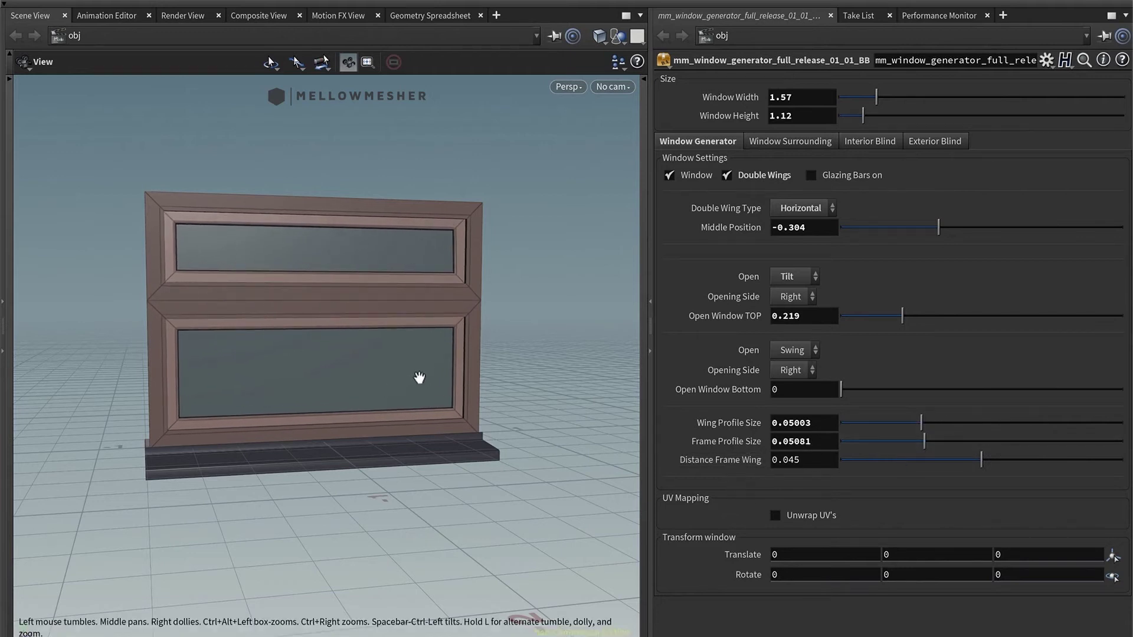
Set the distance between frame and wing to about 0.0459.
left_click_drag(419, 377, 334, 382)
middle_click_drag(392, 377, 372, 387)
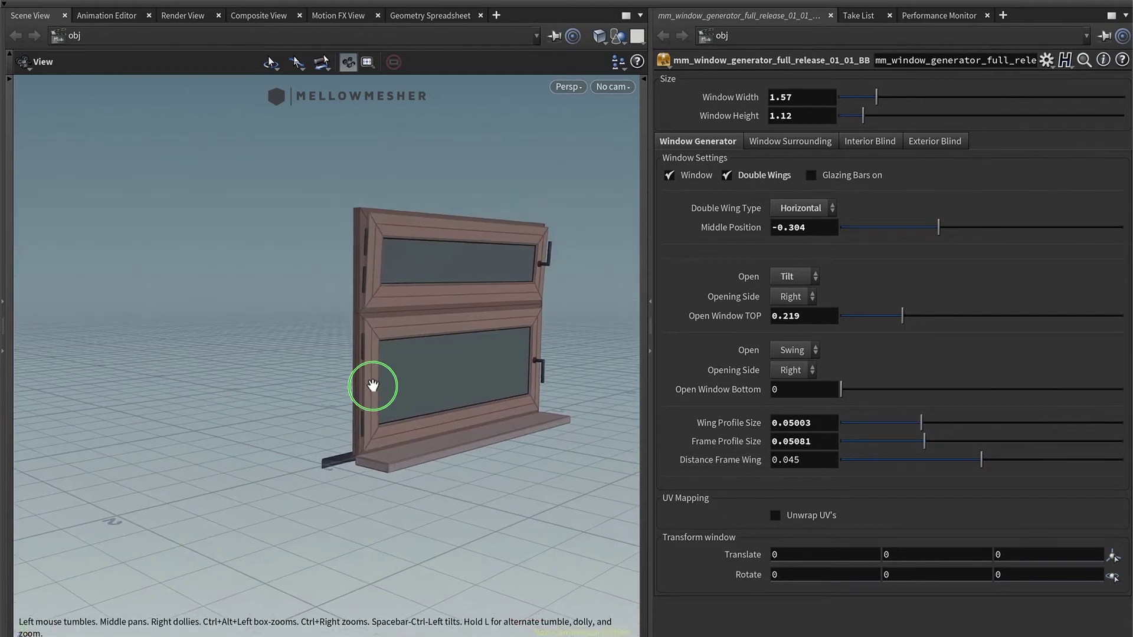
right_click_drag(372, 388, 461, 354)
left_click_drag(349, 390, 288, 382)
middle_click_drag(288, 382, 287, 381)
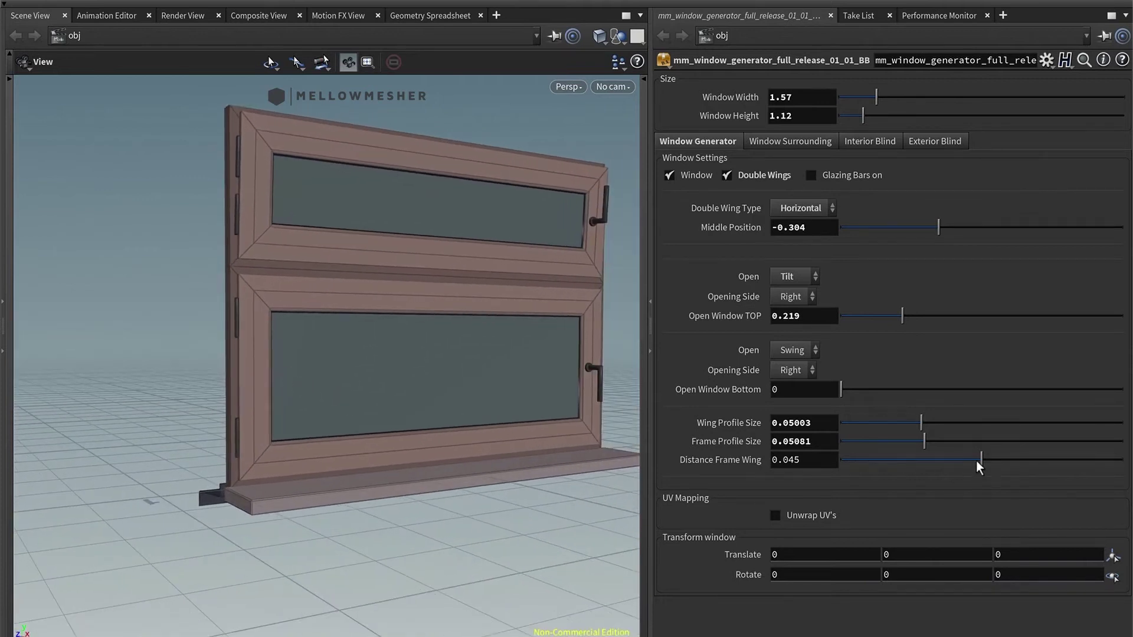
left_click_drag(1077, 455, 1003, 460)
middle_click_drag(461, 301, 380, 307)
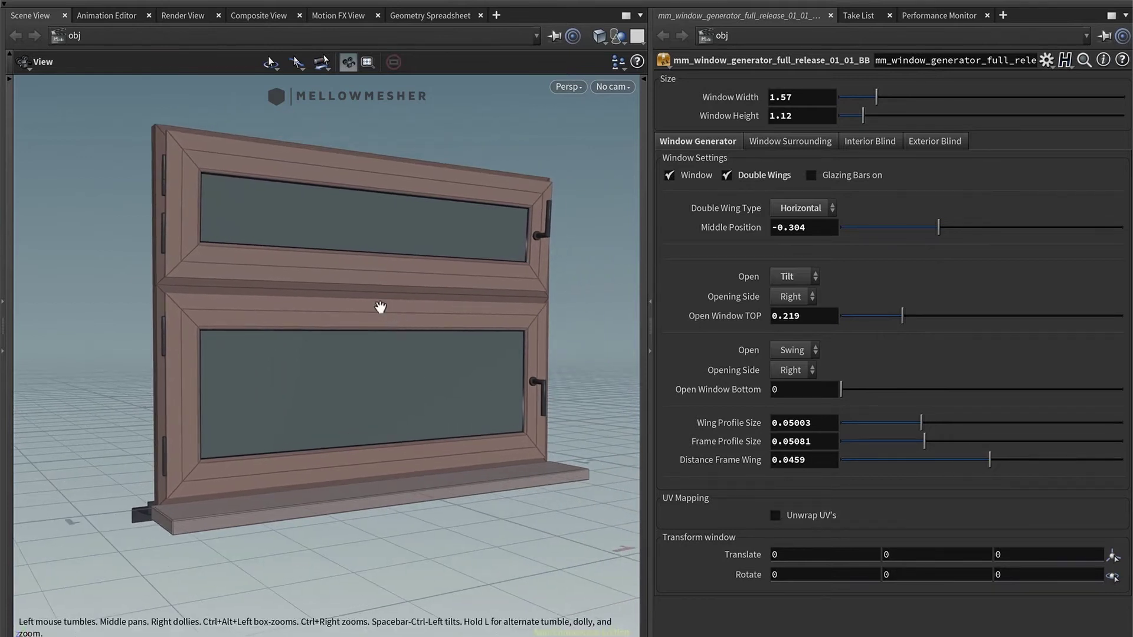
Try moving the window by 1 along X, and return its X translation to 0.
left_click(807, 515)
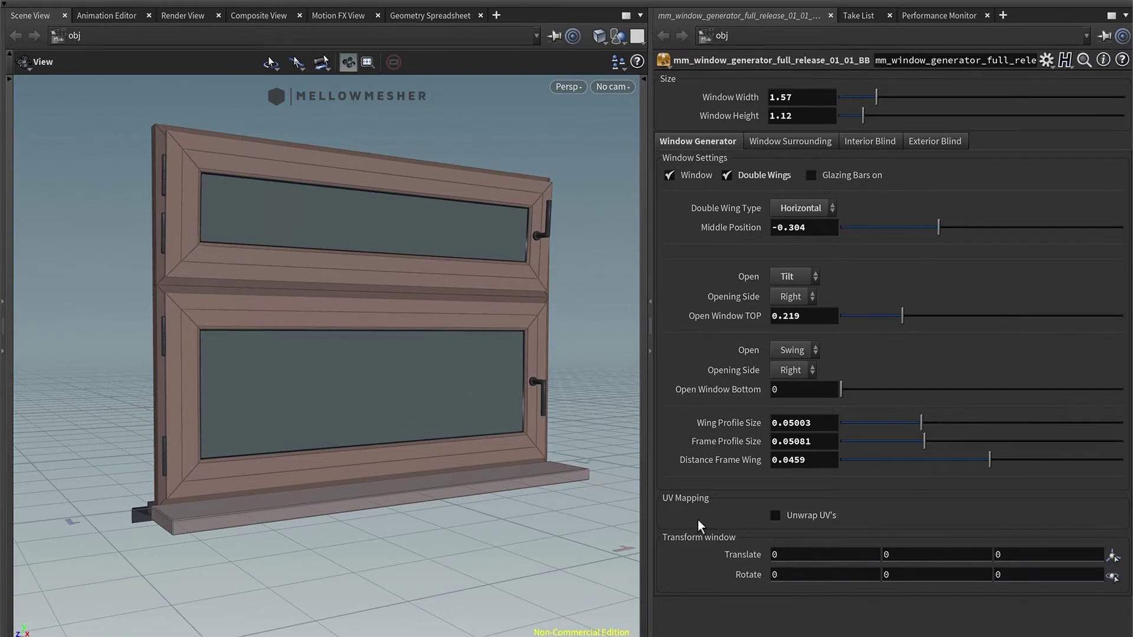
scroll(367, 417, "down", 5)
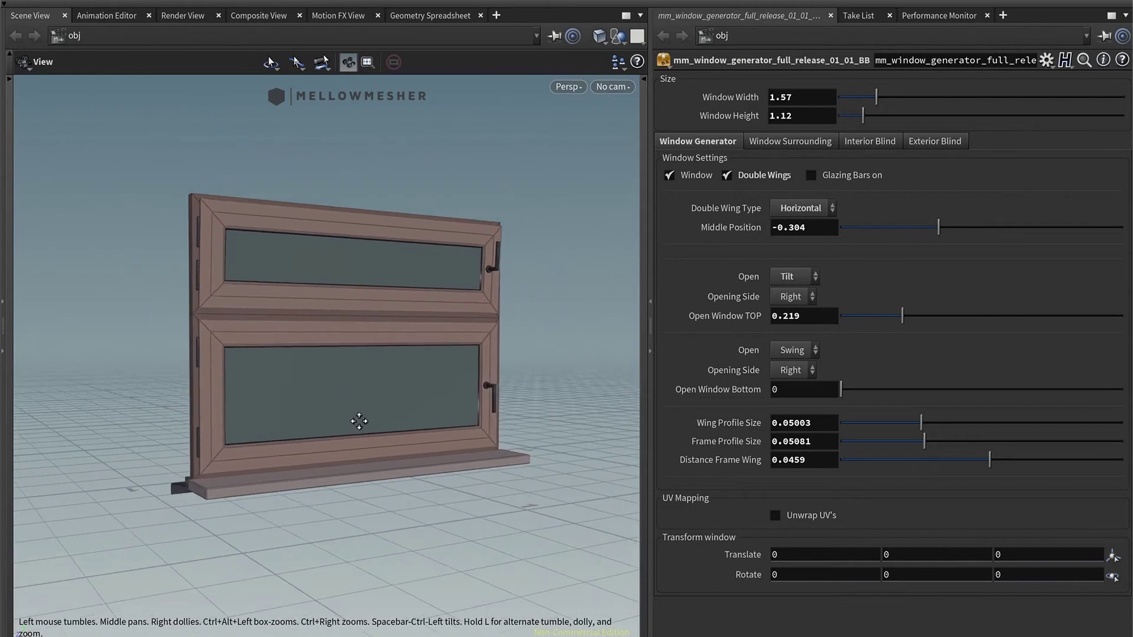
left_click(803, 555)
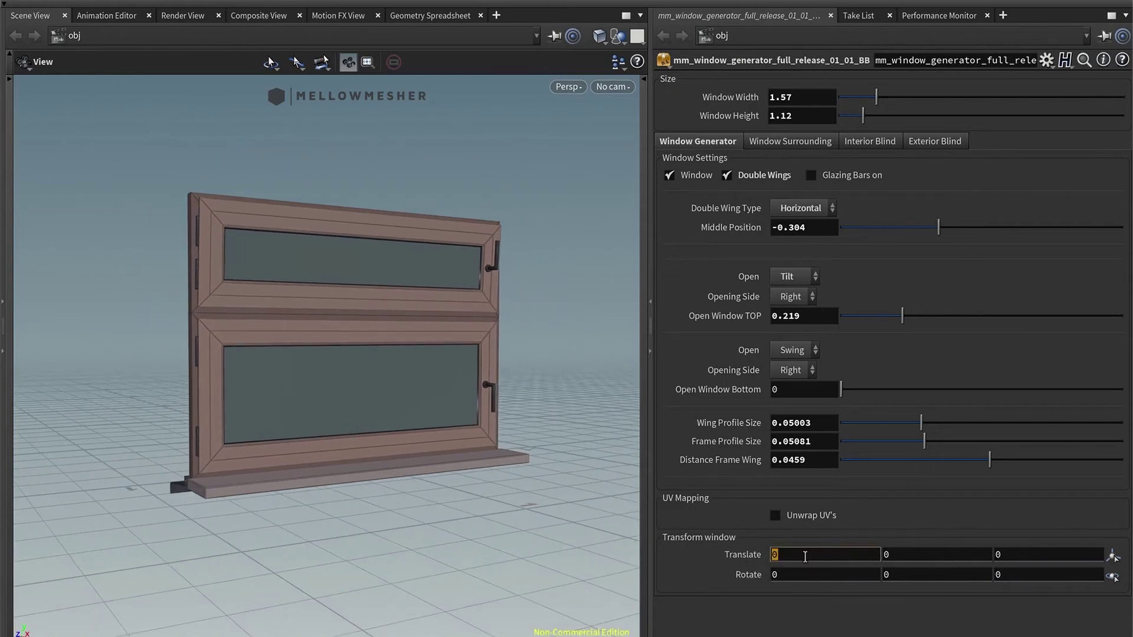
key("Return")
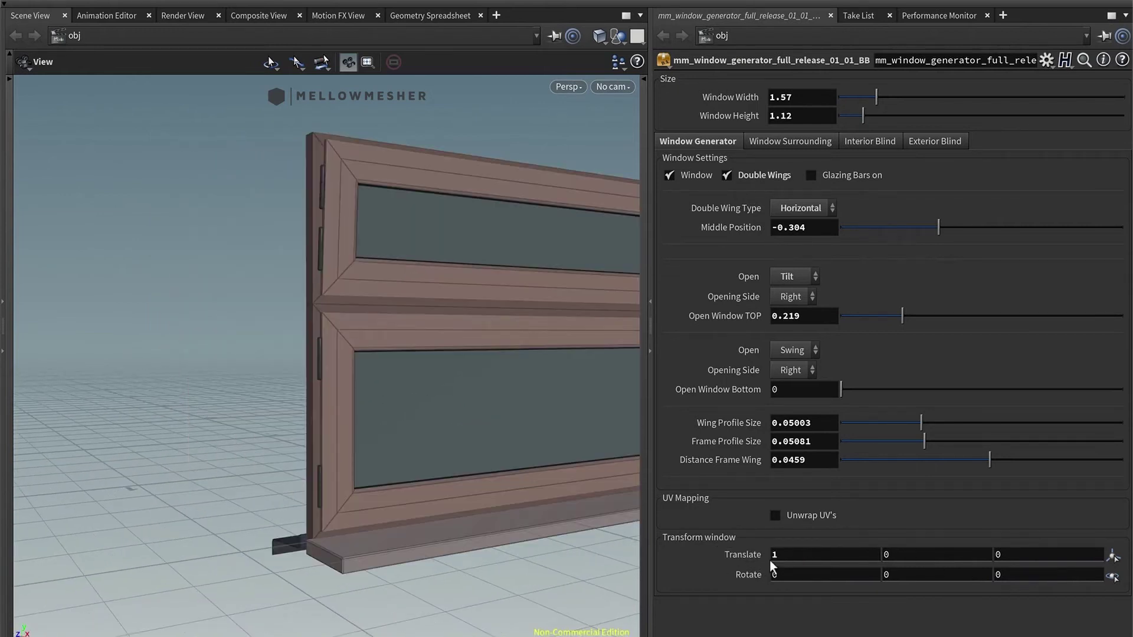
left_click_drag(796, 558, 750, 550)
type("0")
key("Return")
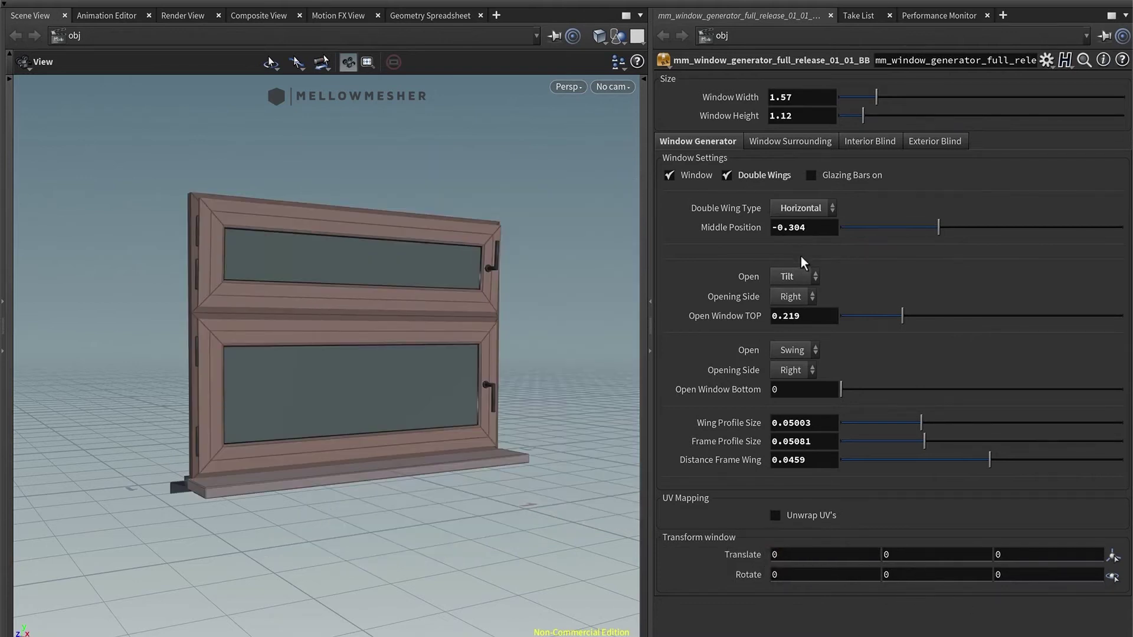
Add glazing bars with a bar size of about 0.028, 3 horizontal and 2 vertical.
left_click(820, 175)
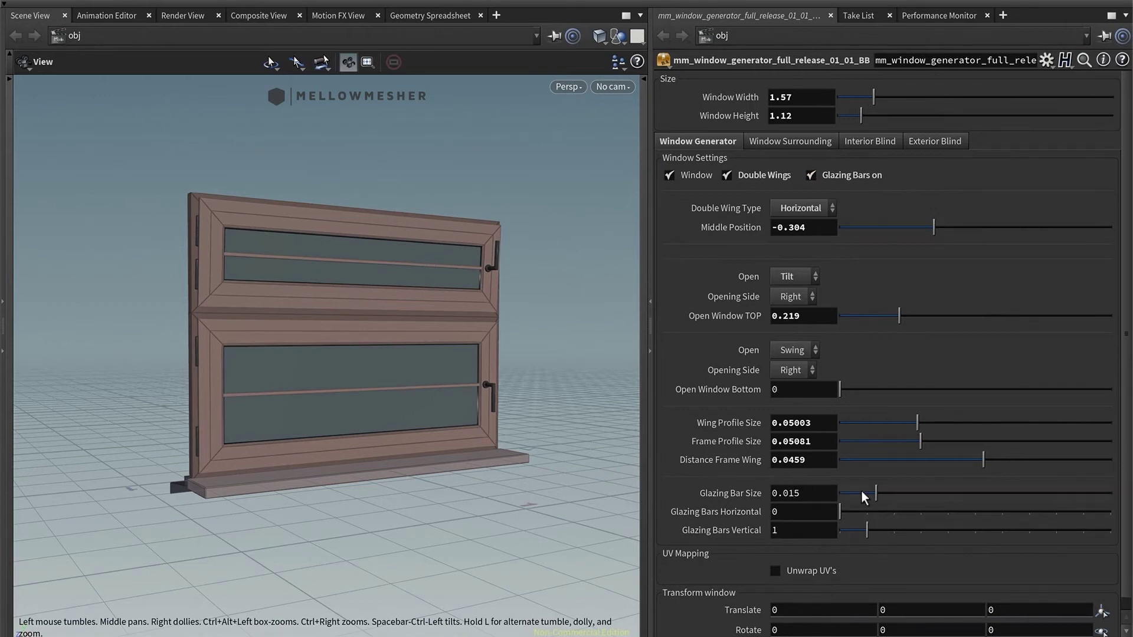
left_click_drag(869, 494, 905, 540)
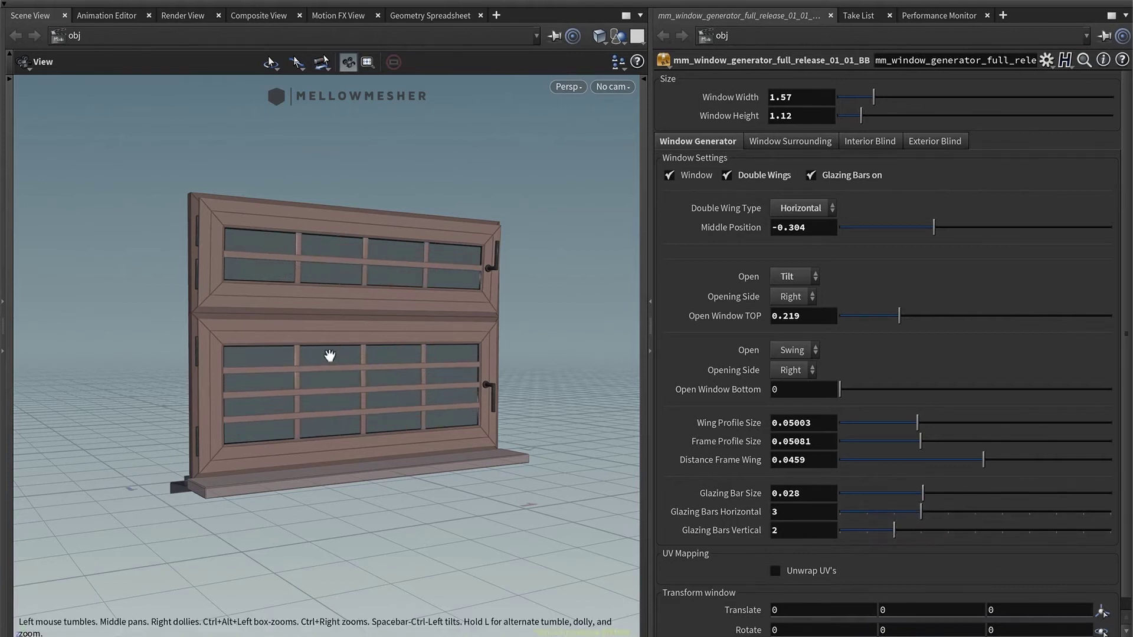
left_click_drag(289, 343, 531, 349)
left_click_drag(225, 304, 421, 308)
middle_click_drag(420, 308, 420, 307)
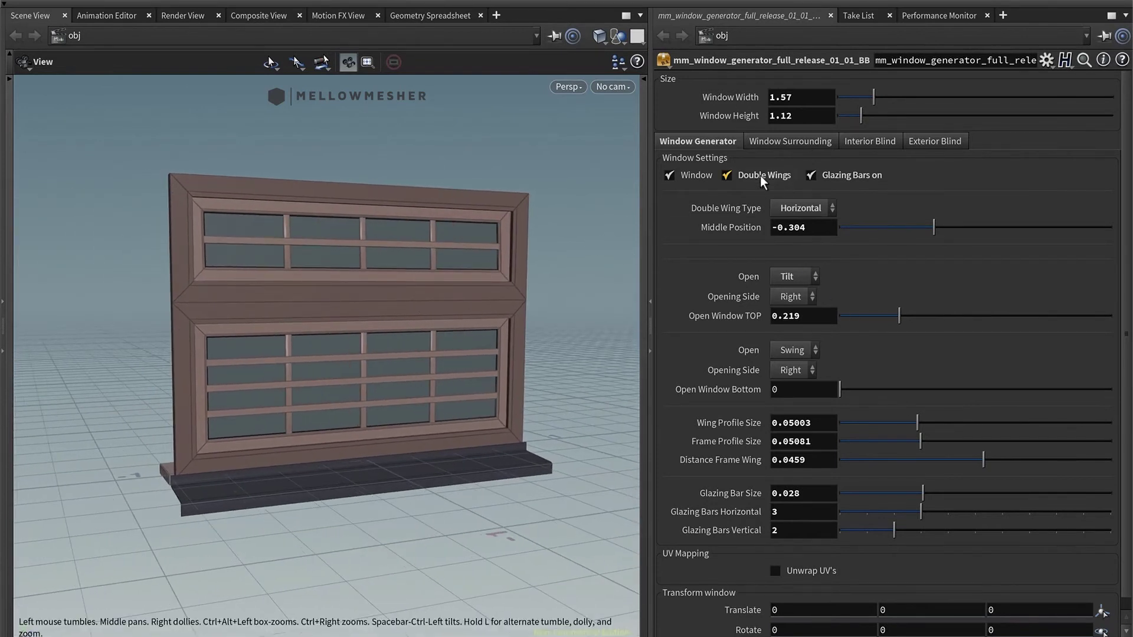
Turn off the glazing bars and double wings to return to a single-wing window.
left_click(837, 177)
left_click(731, 180)
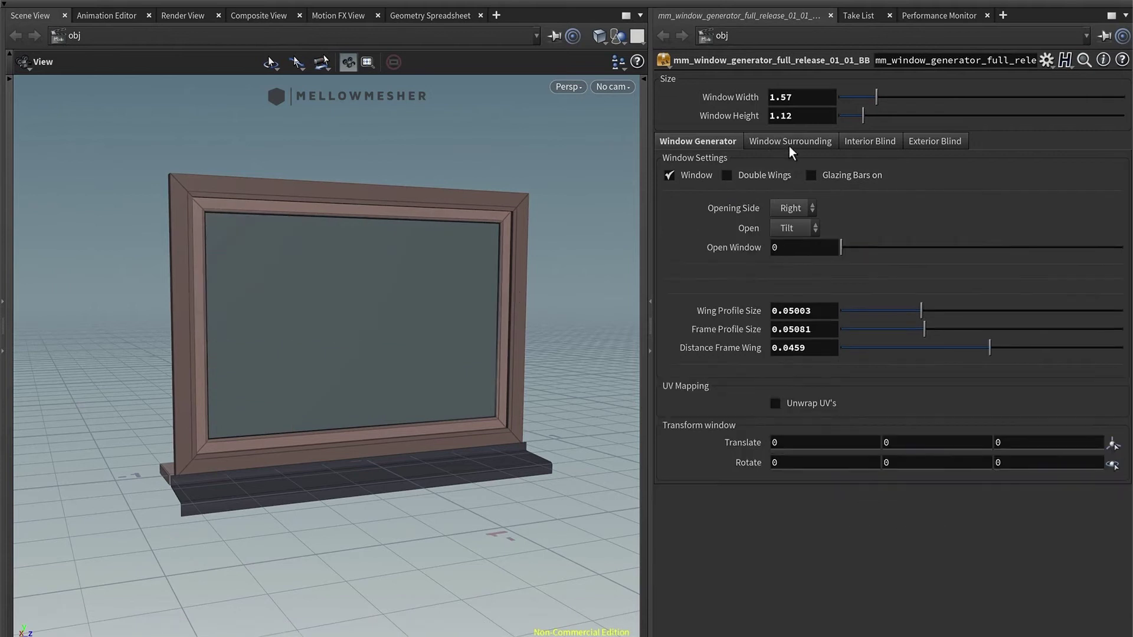
Examine the window surrounding settings and the interior and exterior sills by toggling them off and on.
left_click(788, 144)
left_click_drag(367, 357, 425, 356)
left_click_drag(378, 423, 218, 375)
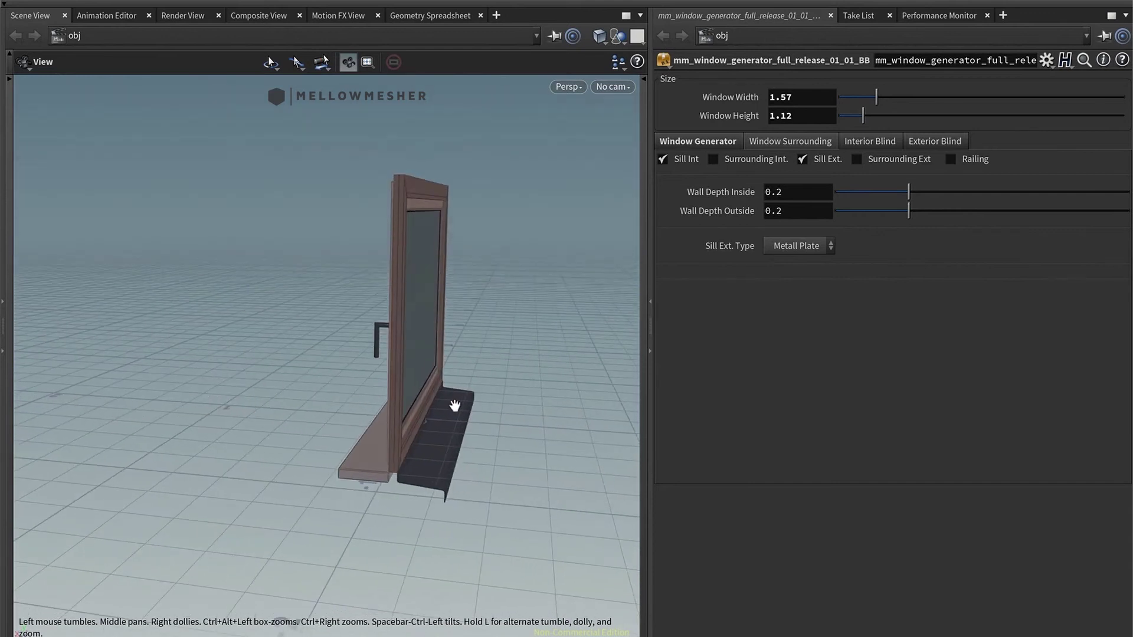
left_click_drag(455, 399, 291, 484)
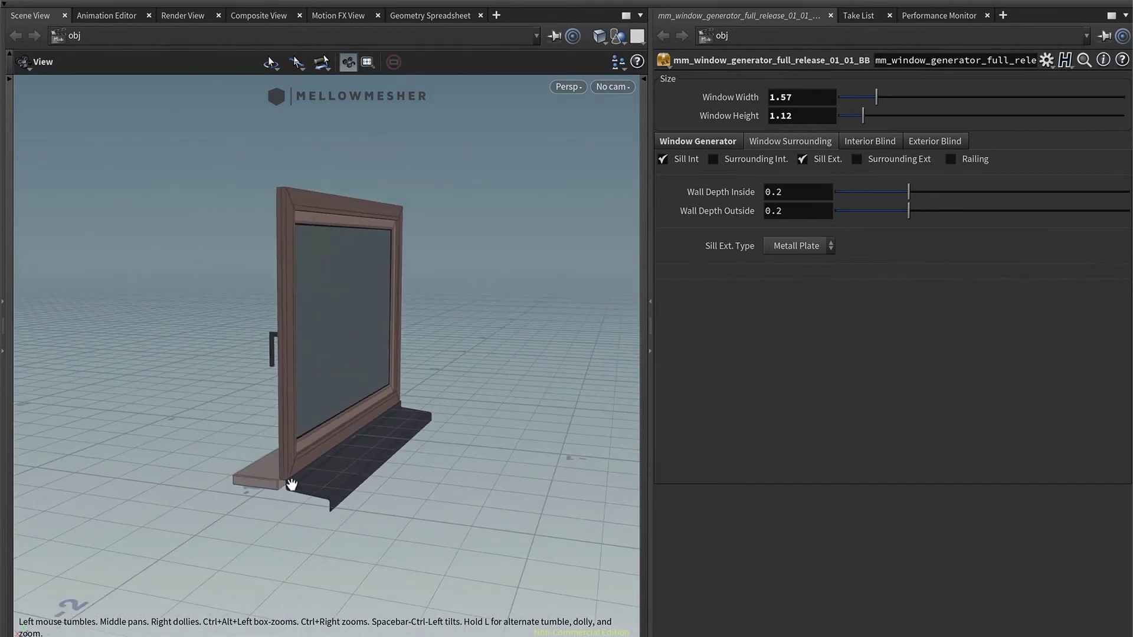
left_click(690, 163)
left_click(689, 163)
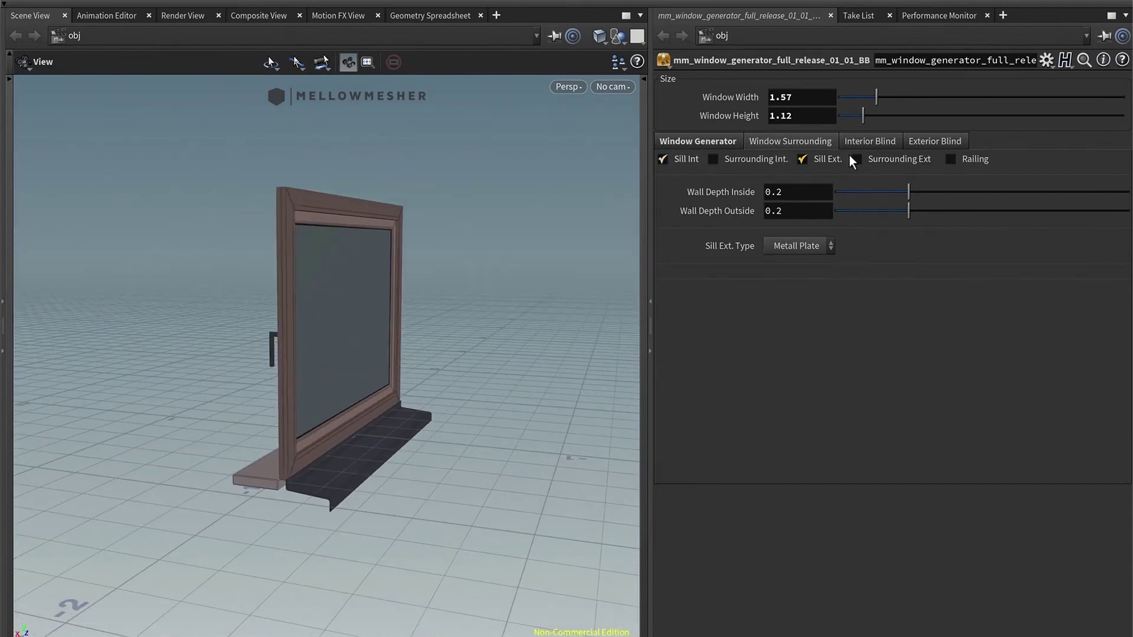
left_click(826, 158)
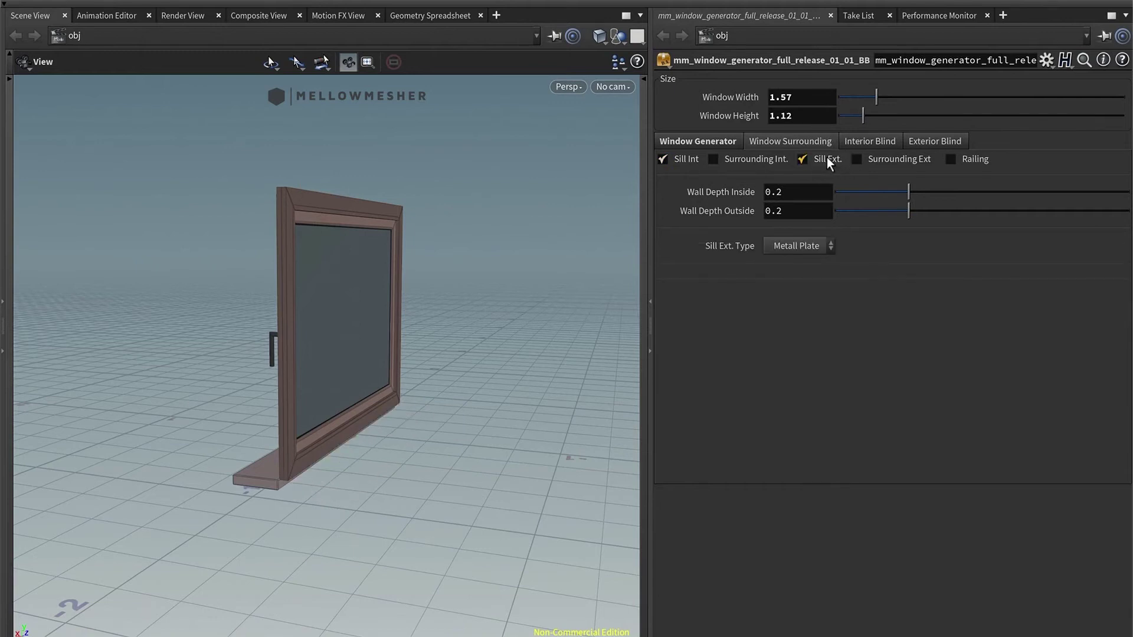
Enable both the interior and the exterior surrounding around the window.
left_click(748, 164)
left_click(866, 159)
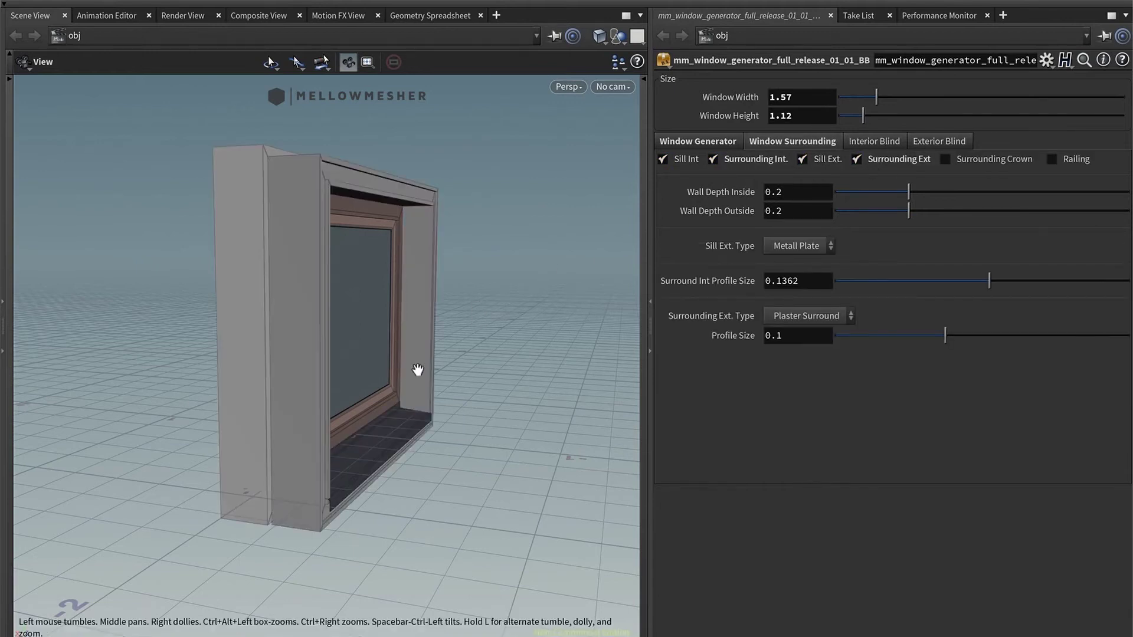
Reduce the wall depth to about 0.1806 inside and about 0.1376 outside.
left_click_drag(418, 369, 488, 324)
mouse_move(909, 191)
left_mouse_down()
mouse_move(953, 185)
mouse_move(856, 204)
mouse_move(894, 201)
left_mouse_up()
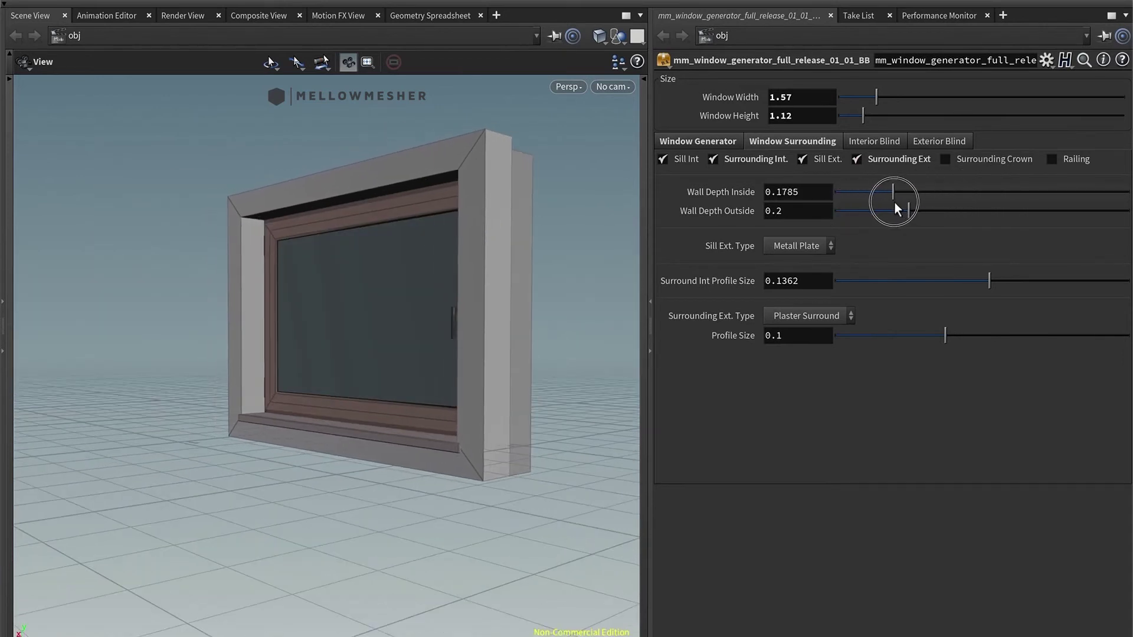
left_click_drag(481, 284, 413, 304)
left_click_drag(912, 210, 863, 212)
Change the exterior sill type to Stone.
left_click_drag(491, 281, 335, 369)
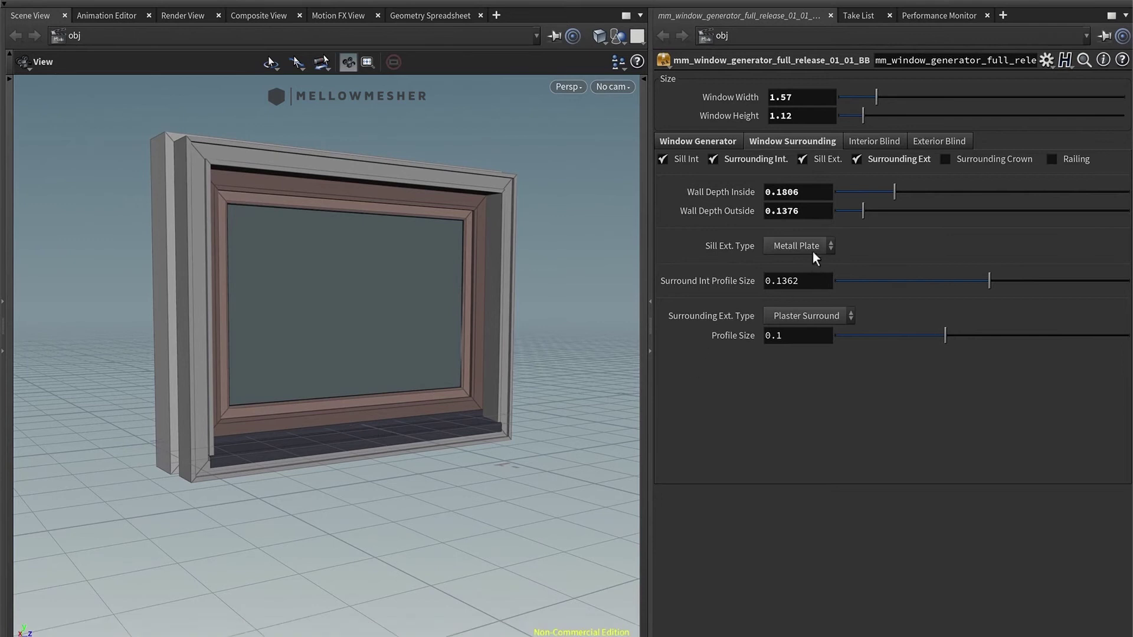
left_click(813, 248)
left_click(807, 280)
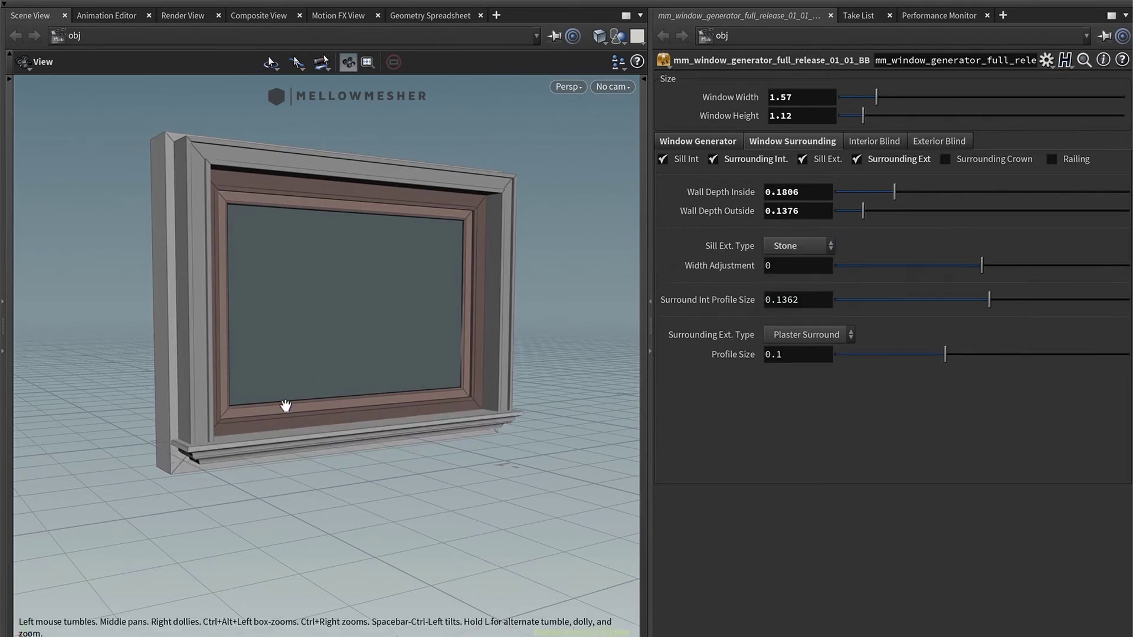
Change the exterior sill type to Metall Plate and reduce the interior surround profile size to about 0.1126.
right_click_drag(263, 453, 335, 427)
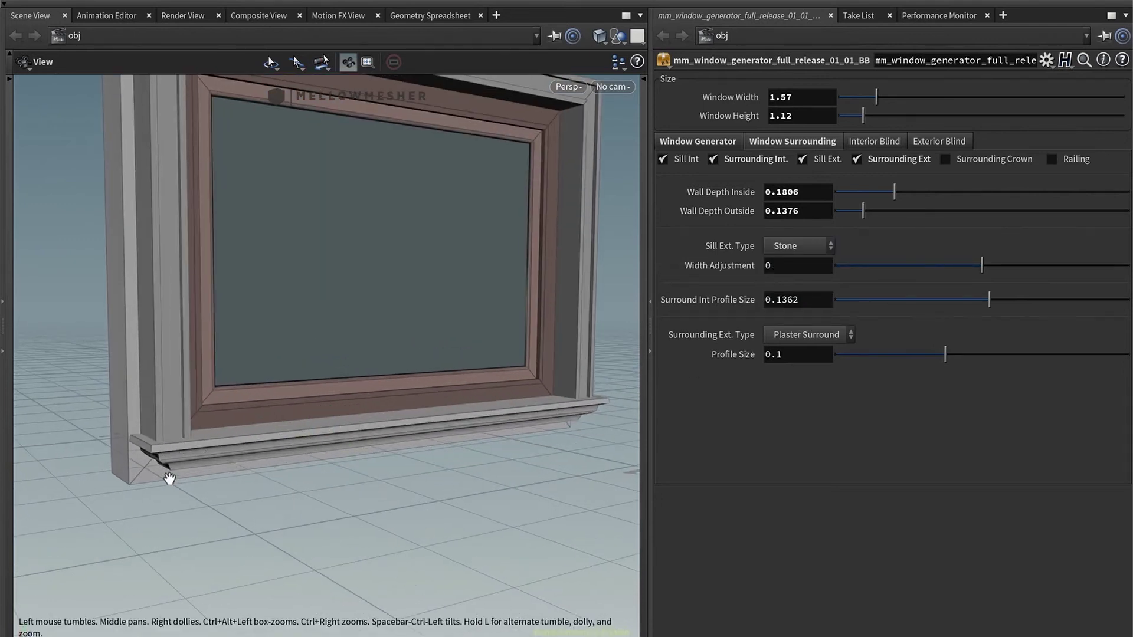
left_click_drag(356, 306, 412, 296)
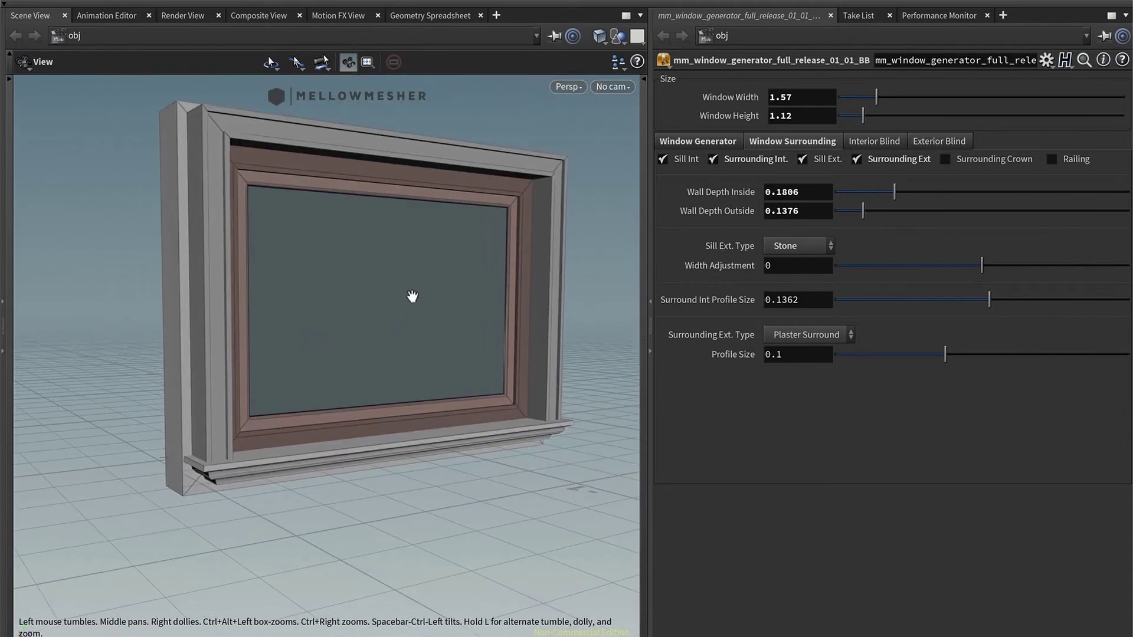
left_click(805, 242)
left_click(806, 264)
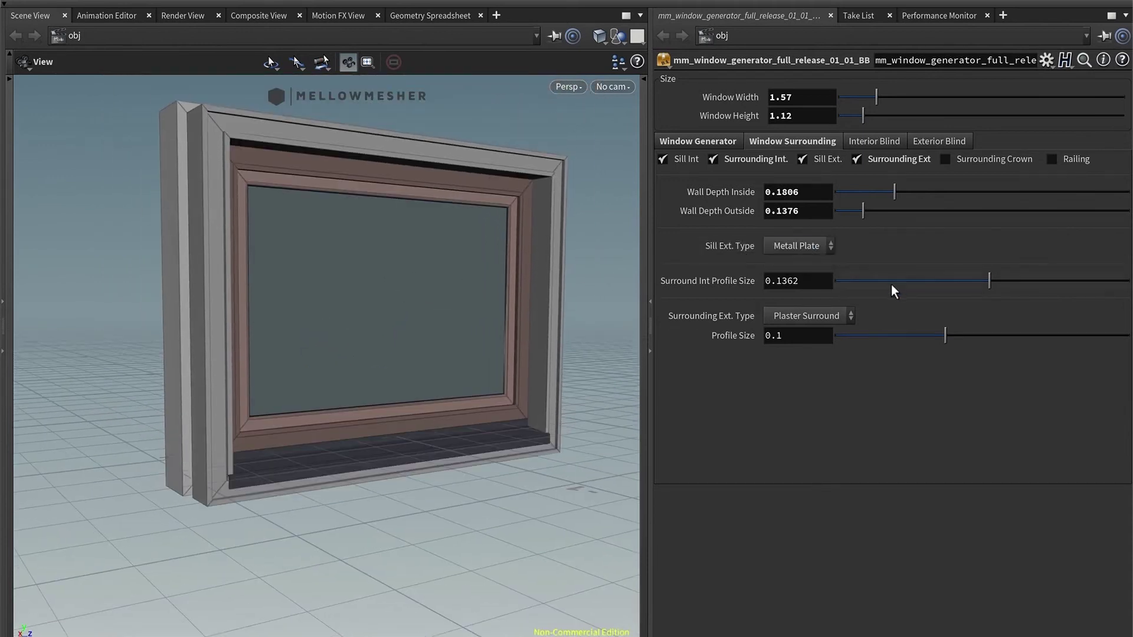
left_click_drag(985, 282, 929, 287)
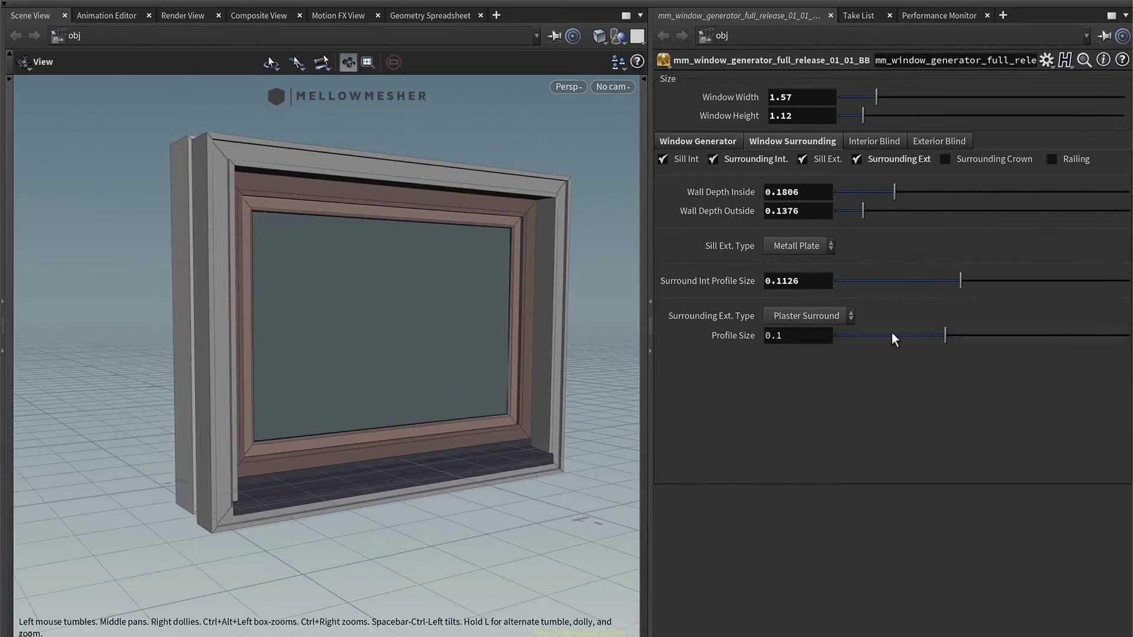
Try the Brick Lintel type for the exterior surrounding.
left_click(844, 318)
left_click(834, 331)
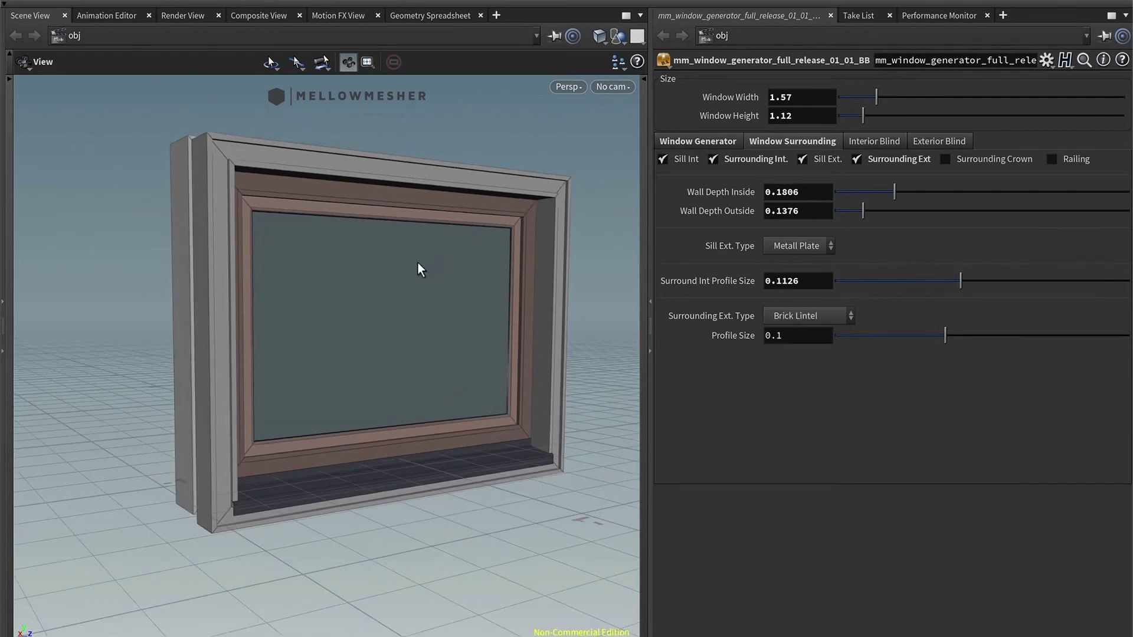
left_click_drag(396, 184, 395, 208)
middle_click_drag(395, 208, 361, 221)
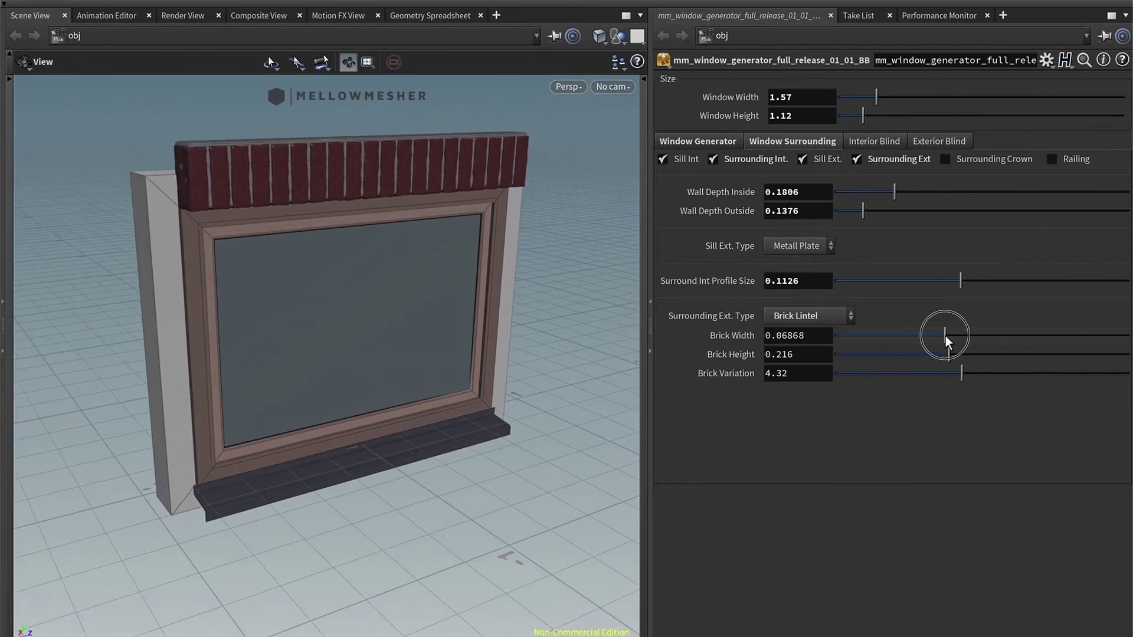
Set the lintel's brick width to about 0.06989, brick height to about 0.2298 and brick variation to 1.77.
left_click_drag(945, 336, 1116, 375)
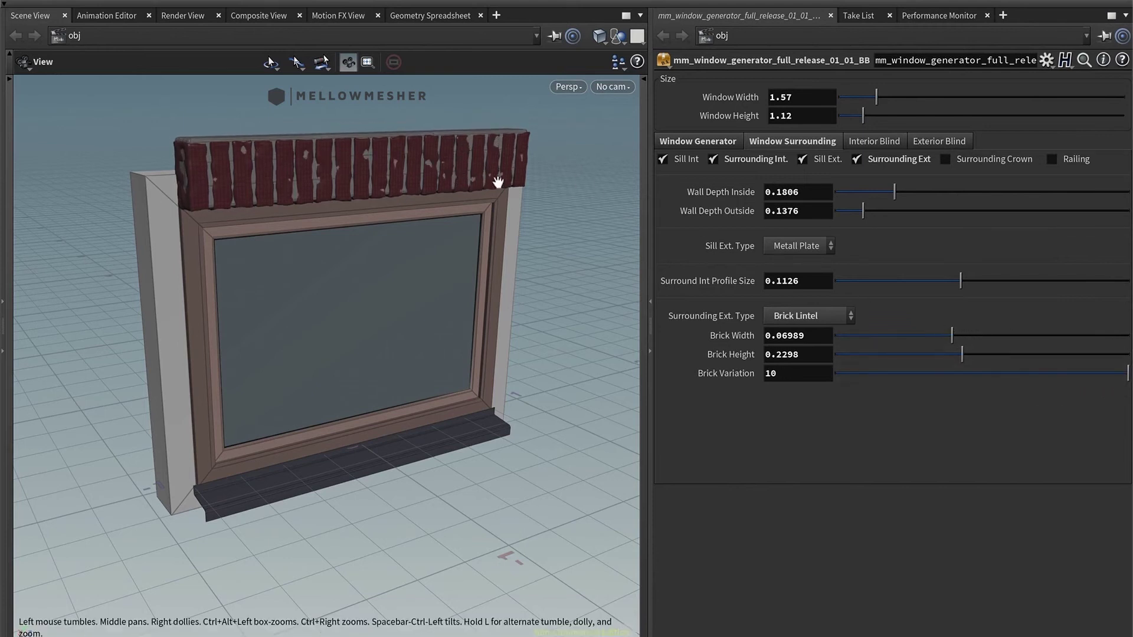
left_click_drag(1047, 379, 872, 374)
mouse_move(397, 182)
left_mouse_down()
mouse_move(347, 159)
mouse_move(383, 177)
left_mouse_up()
Set the exterior surrounding type back to Plaster Surround.
left_click(849, 316)
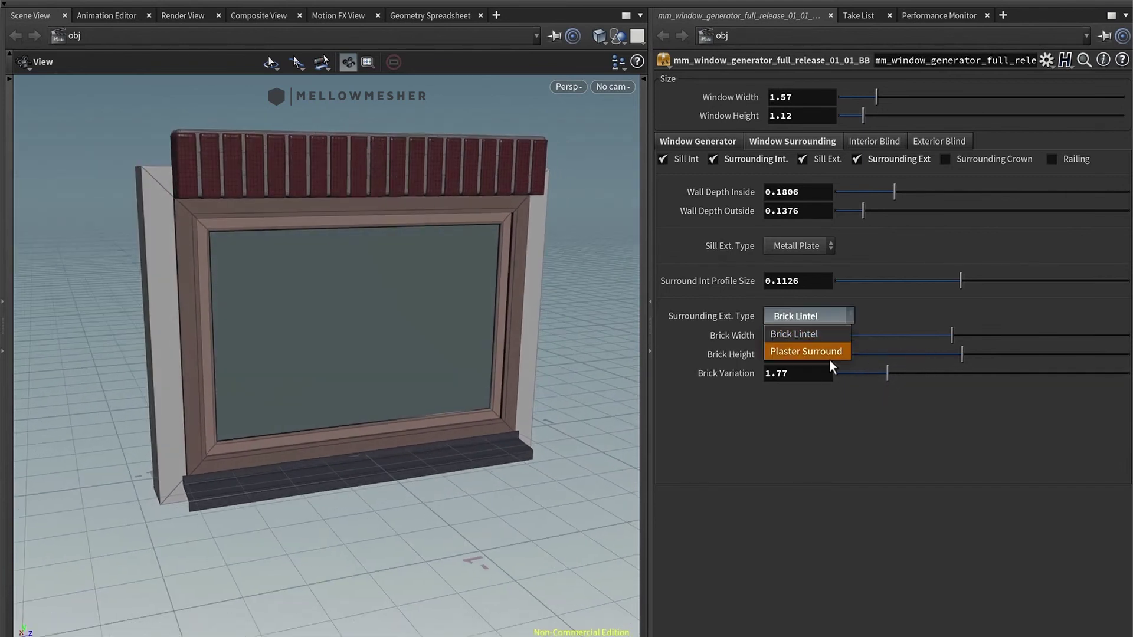
left_click(829, 352)
left_click_drag(355, 283, 362, 270)
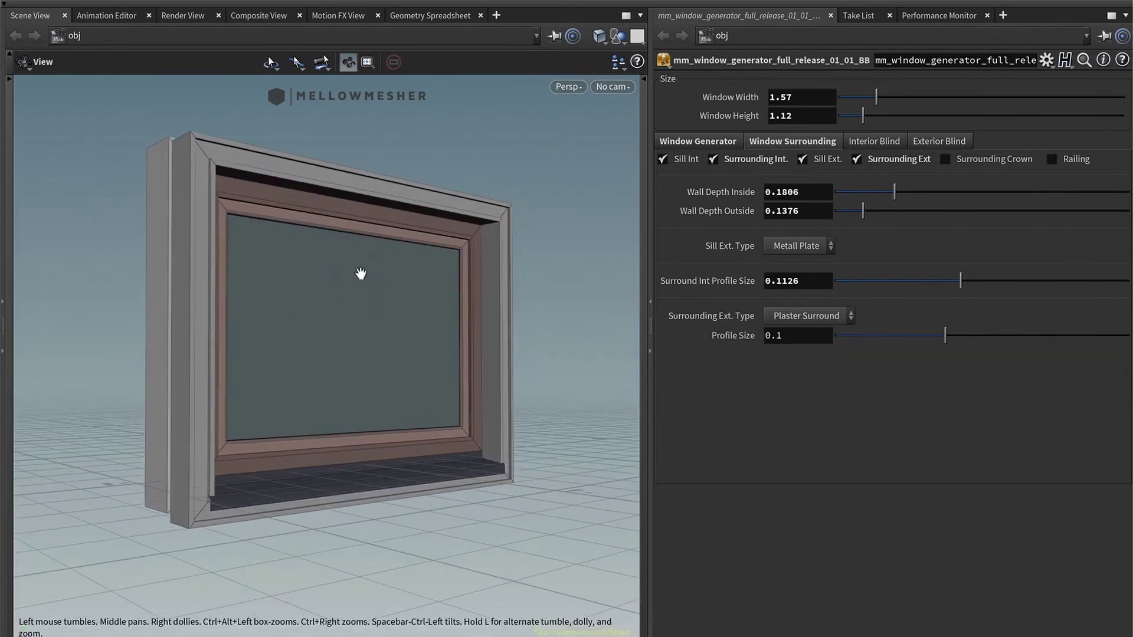
Enable the railing in front of the window and try the Wire Frame 1 and Glas rail types.
left_click(1057, 160)
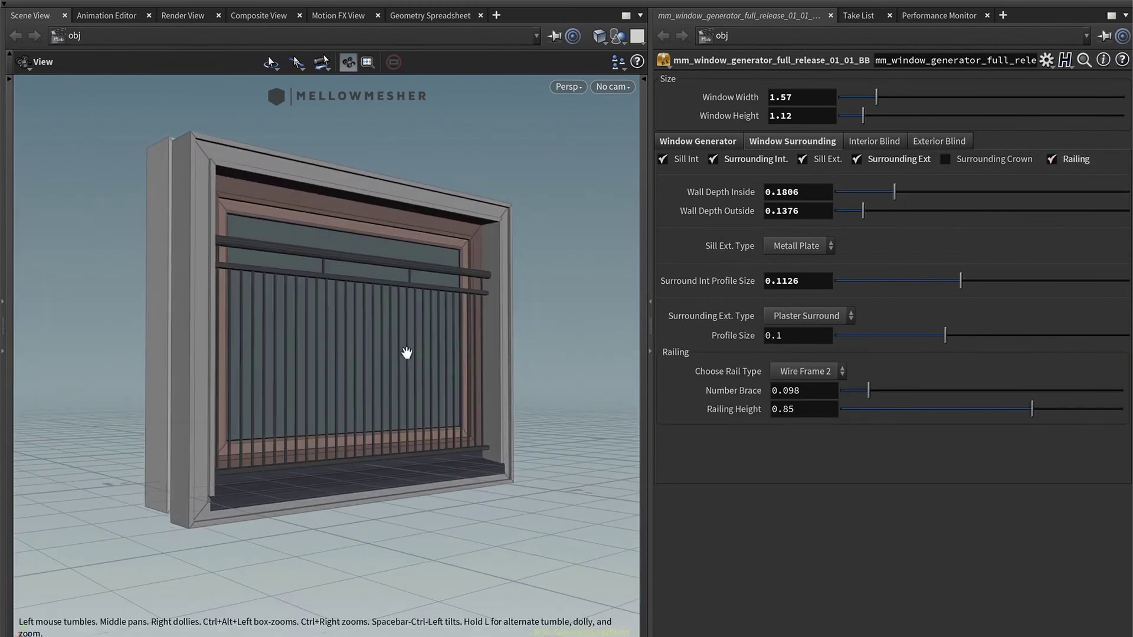
left_click_drag(408, 349, 369, 362)
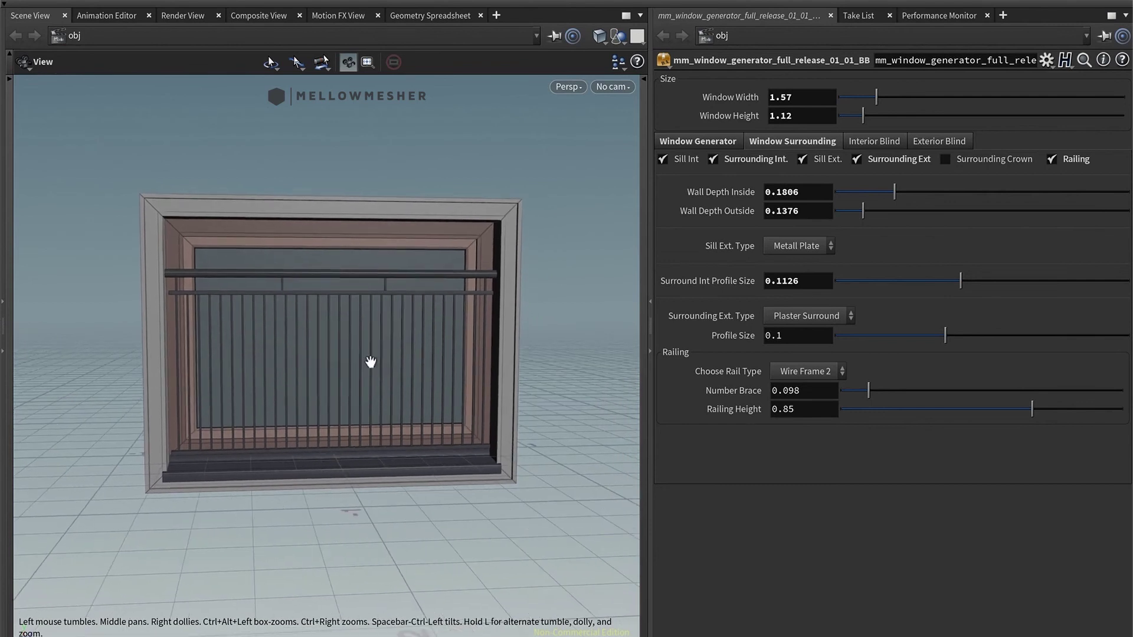
left_click(793, 373)
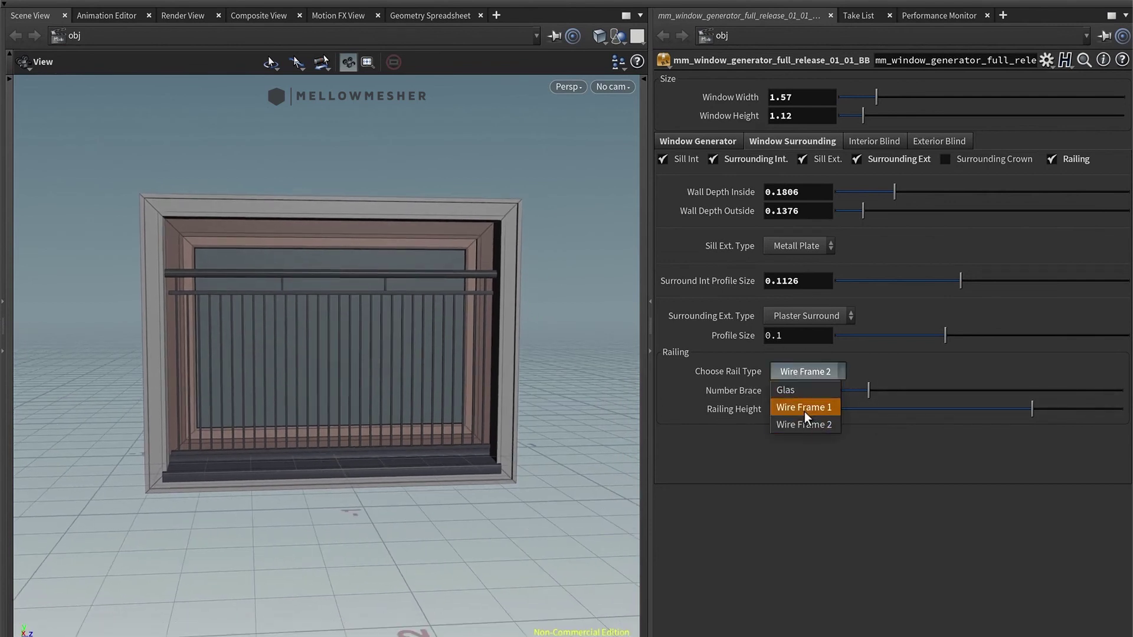
left_click(803, 409)
left_click(811, 373)
left_click(811, 392)
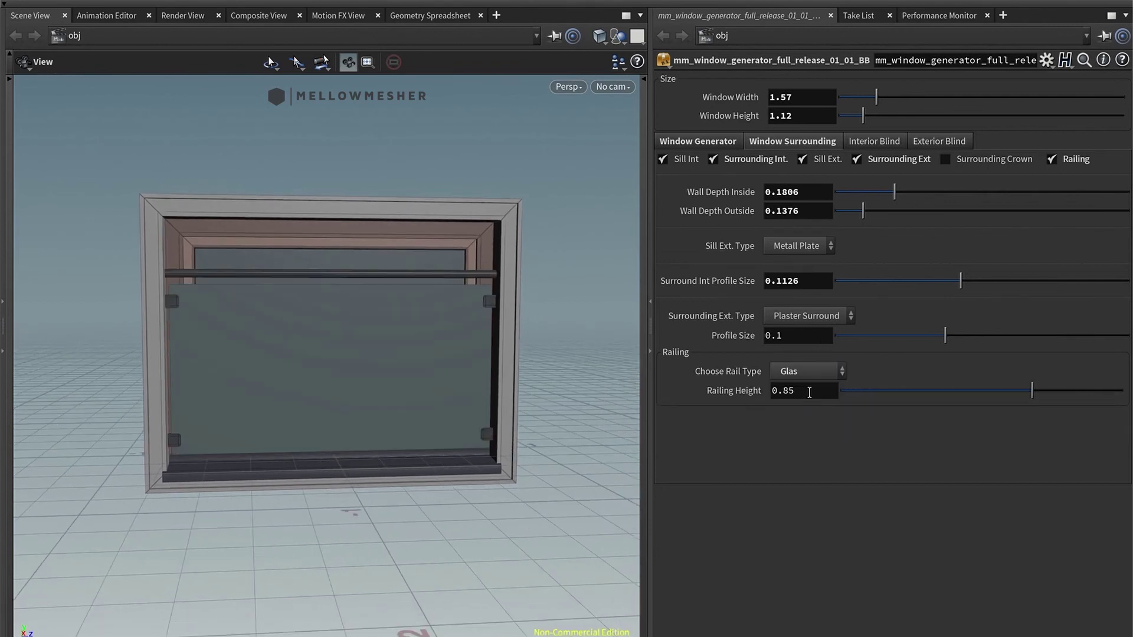
Set the railing to type Wire Frame 1 with a number brace of about 0.297 and a height of about 0.381.
left_click_drag(1005, 394, 924, 389)
left_click(836, 372)
left_click(823, 409)
mouse_move(304, 367)
left_mouse_down()
mouse_move(329, 410)
mouse_move(248, 384)
mouse_move(141, 377)
mouse_move(324, 365)
left_mouse_up()
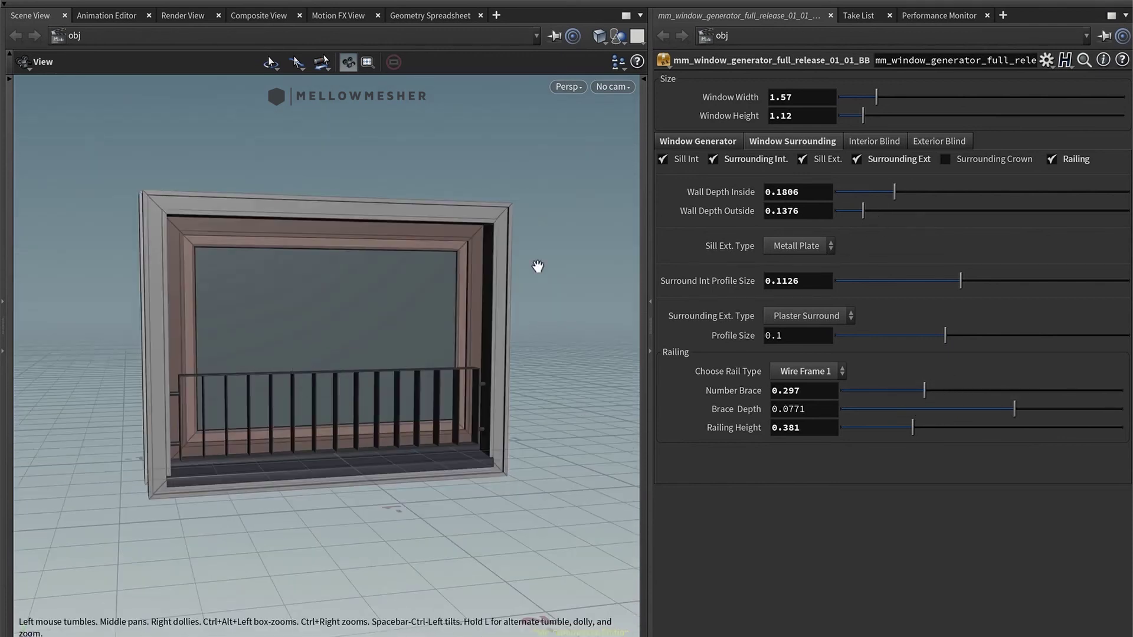
right_click_drag(411, 301, 384, 313)
middle_click_drag(384, 314, 390, 378)
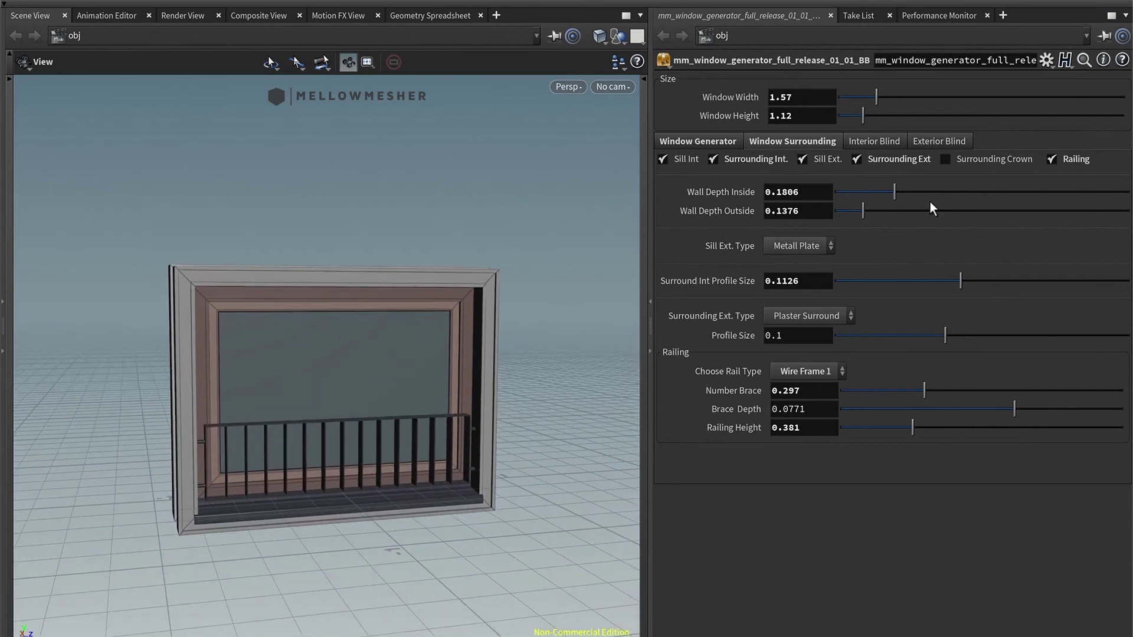
Enable the surrounding crown and compare the Round crown type with Triangle, keeping Triangle.
left_click(967, 158)
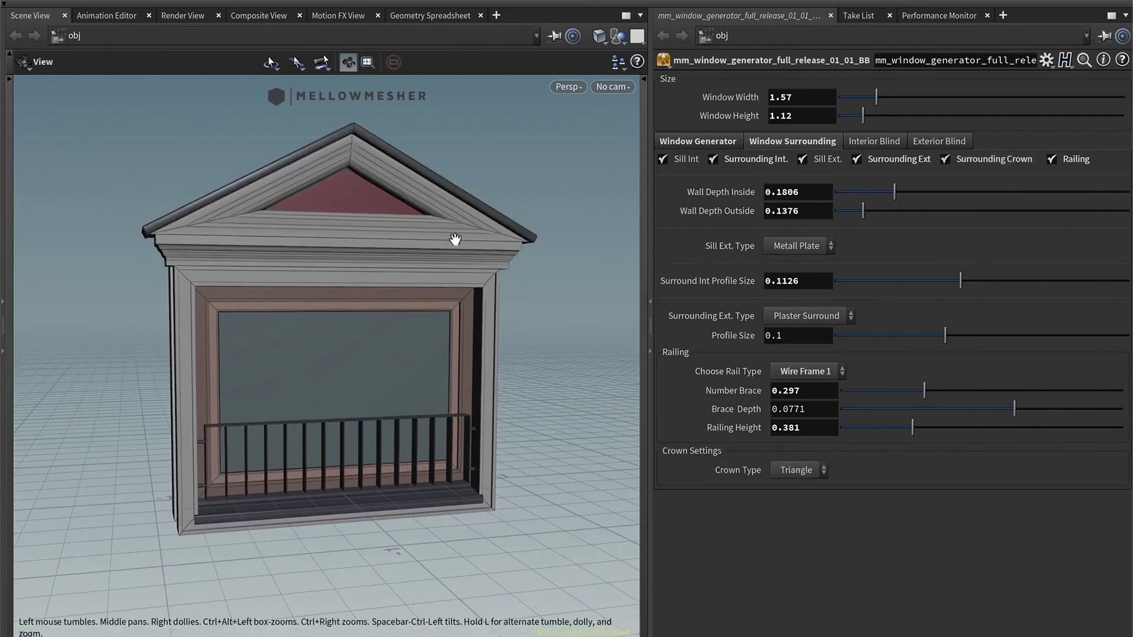
left_click(810, 470)
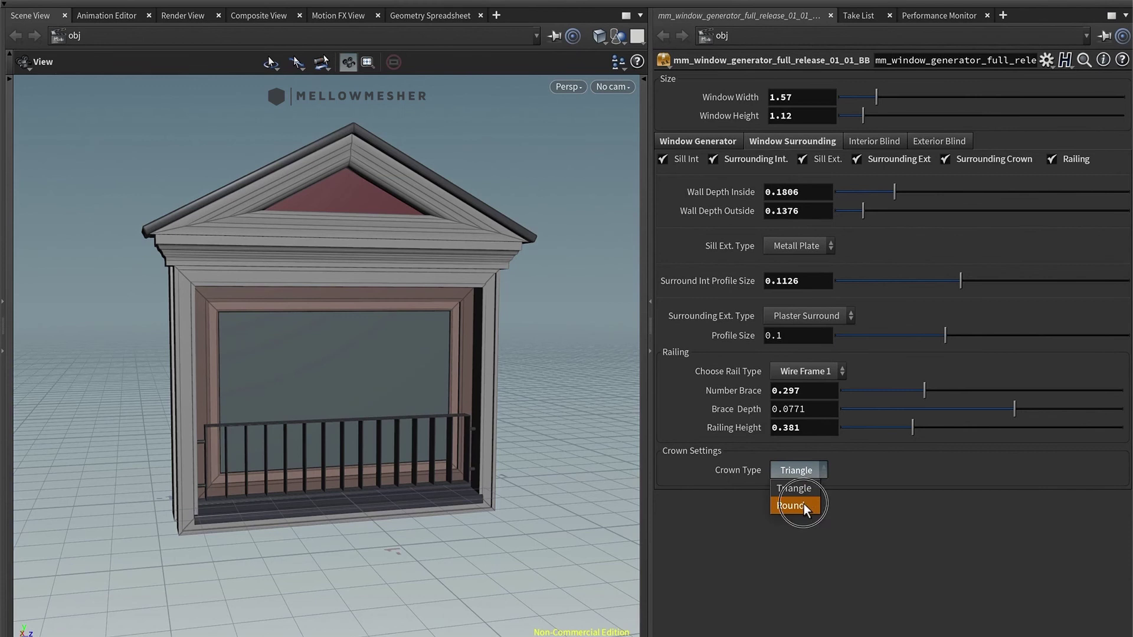
left_click(803, 505)
mouse_move(357, 298)
left_mouse_down()
mouse_move(473, 283)
mouse_move(448, 278)
mouse_move(513, 280)
mouse_move(387, 296)
mouse_move(337, 271)
mouse_move(354, 278)
left_mouse_up()
left_click(813, 468)
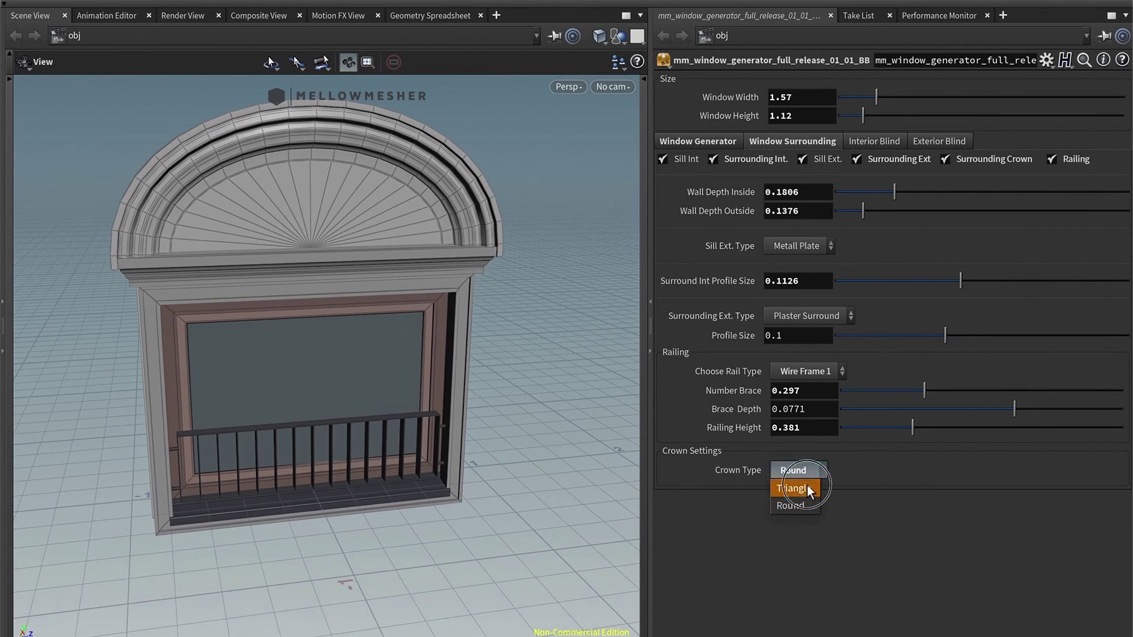
left_click(808, 485)
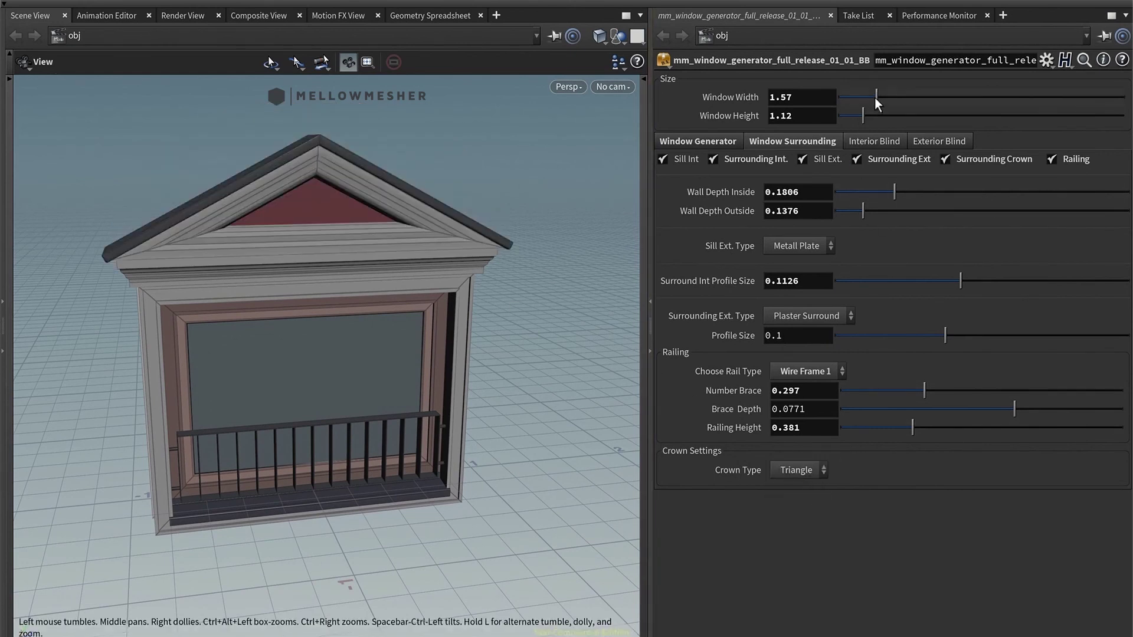
Widen the window to about 1.66.
mouse_move(876, 97)
left_mouse_down()
mouse_move(930, 101)
mouse_move(879, 98)
mouse_move(930, 112)
mouse_move(848, 109)
mouse_move(863, 114)
left_mouse_up()
left_click_drag(448, 232, 413, 244)
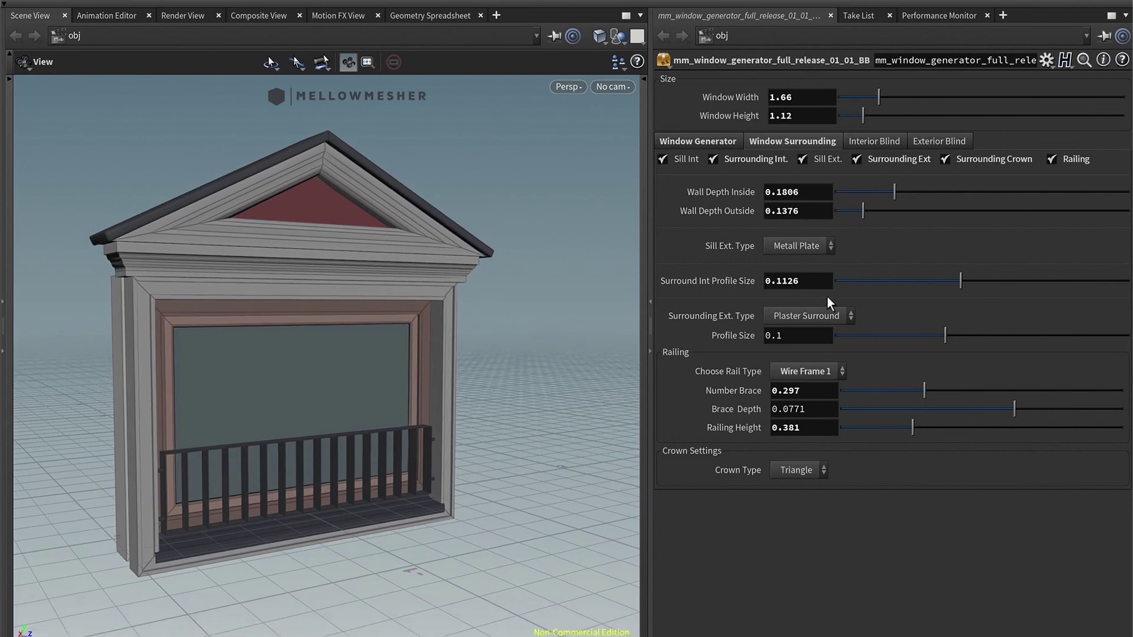
Disable the surrounding crown and the railing.
left_click(958, 161)
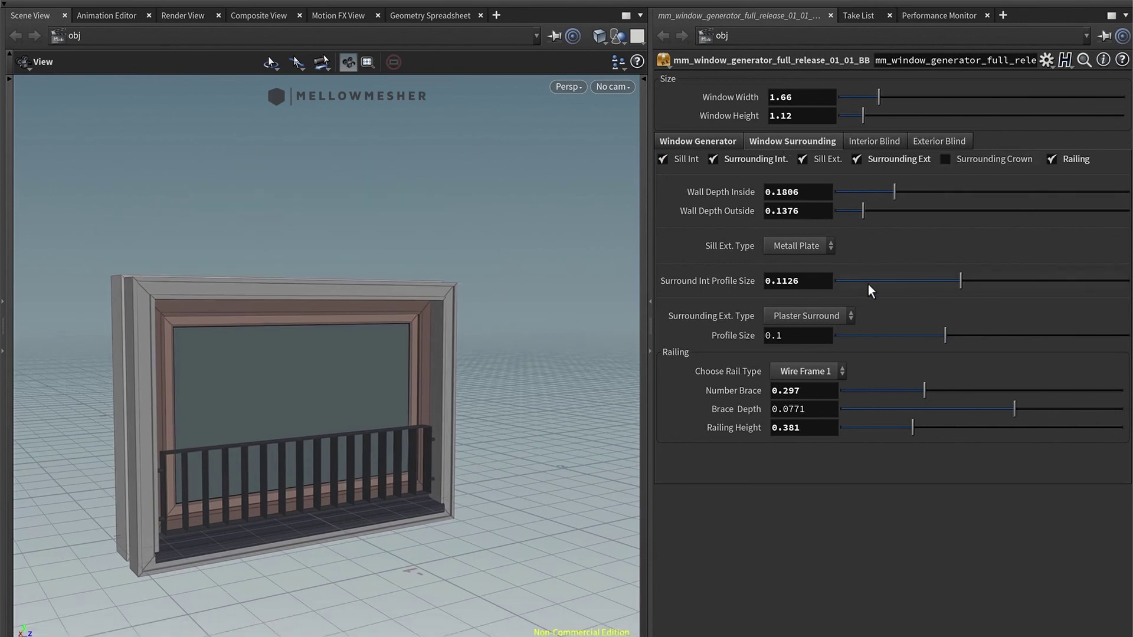
left_click(1083, 161)
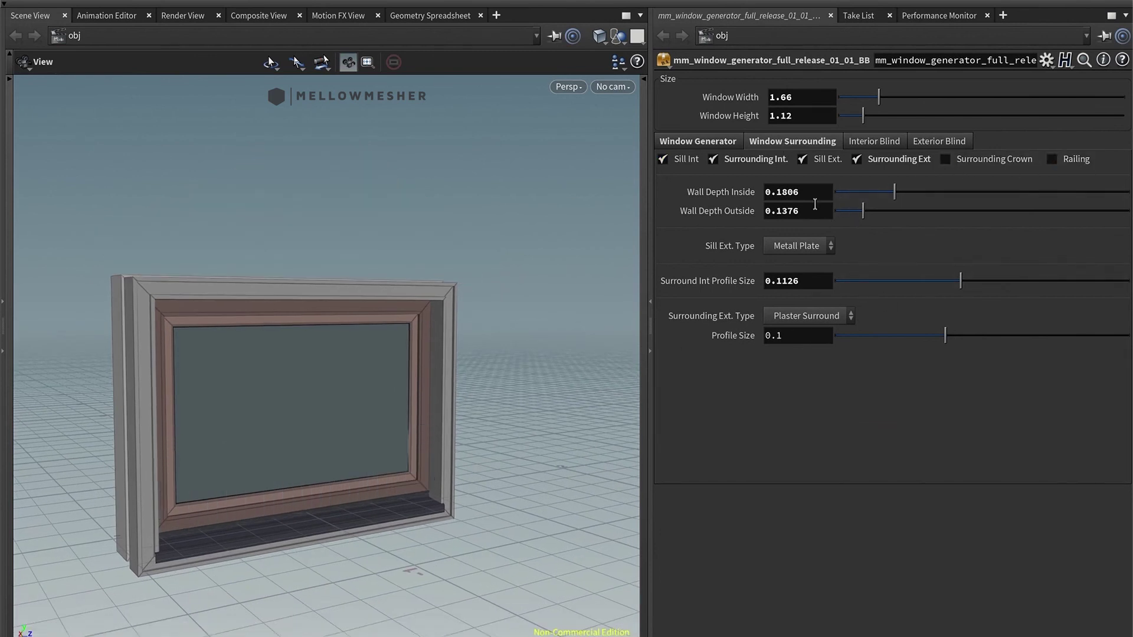
left_click_drag(299, 422, 614, 405)
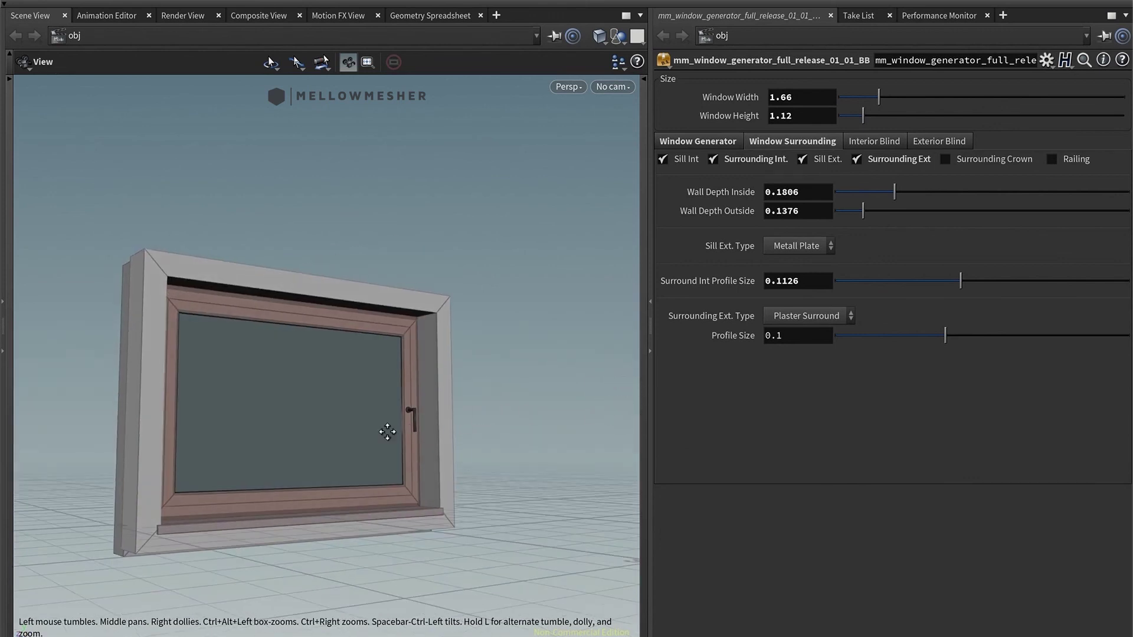
left_click_drag(388, 432, 417, 397)
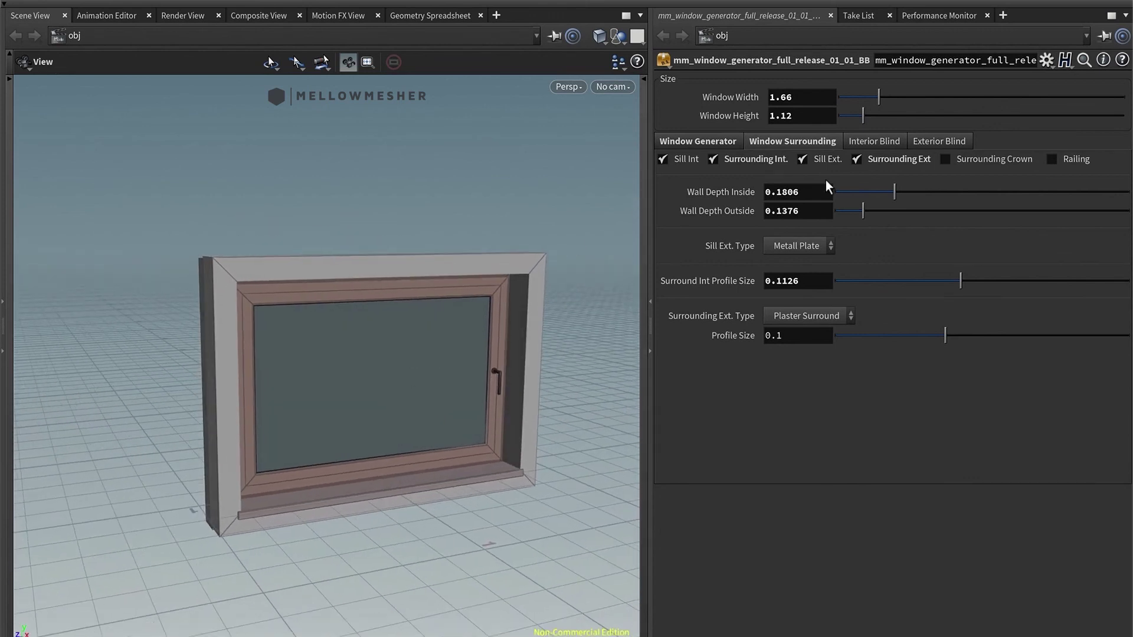
middle_click_drag(407, 412, 381, 384)
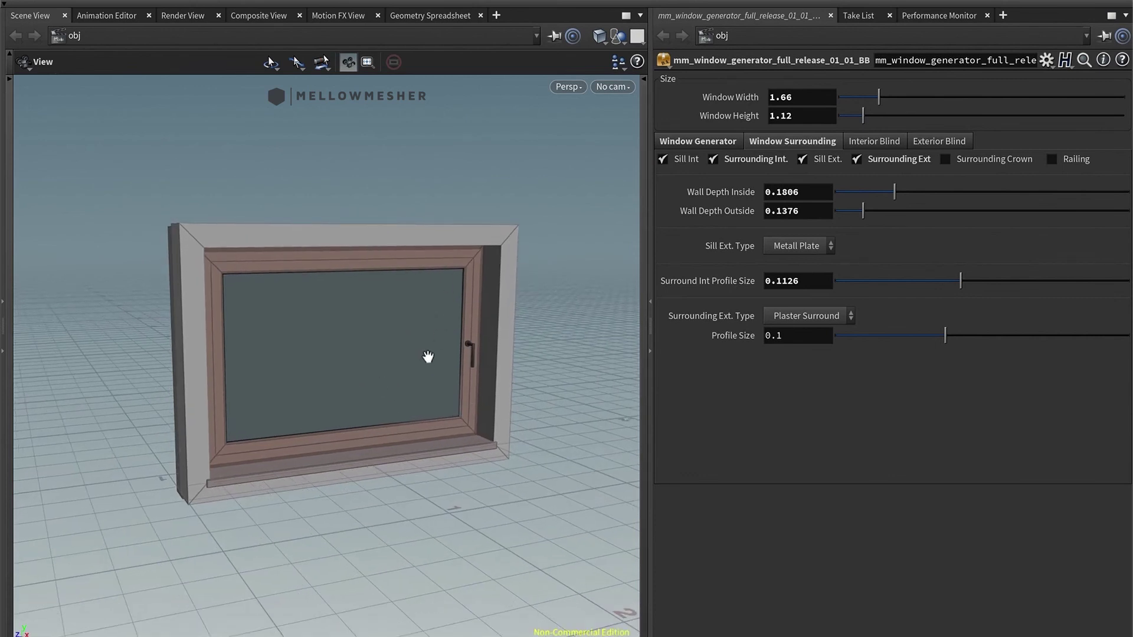